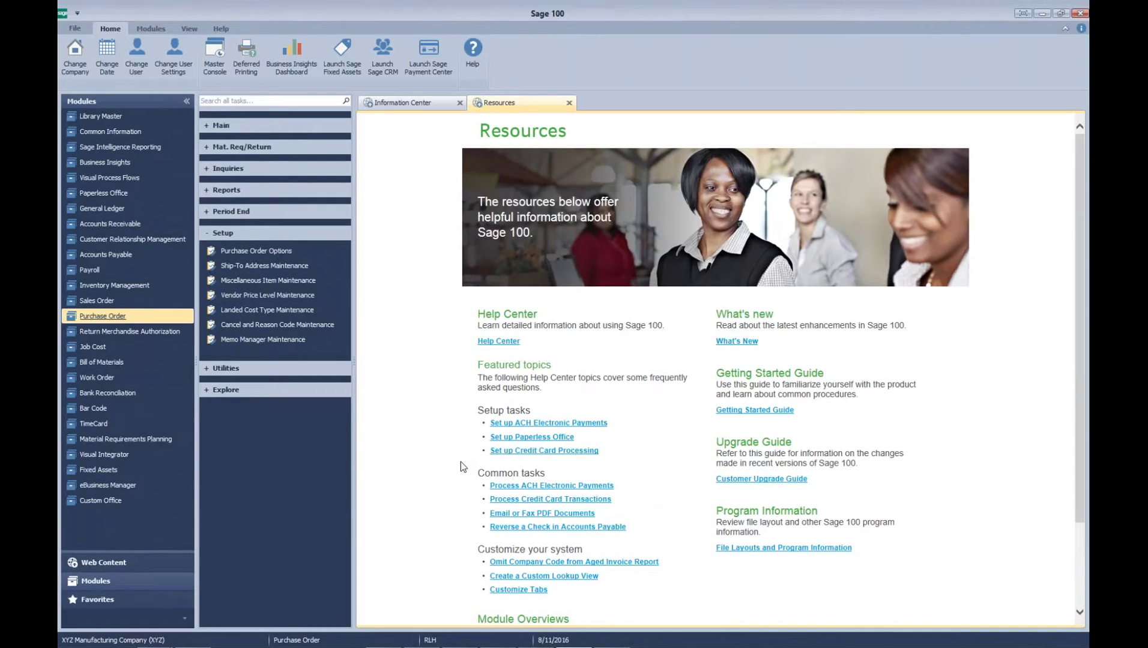
Step: Review the purchase order options' additional G/L posting settings and close the options
{"action": "left_click", "coordinate": [415, 67]}
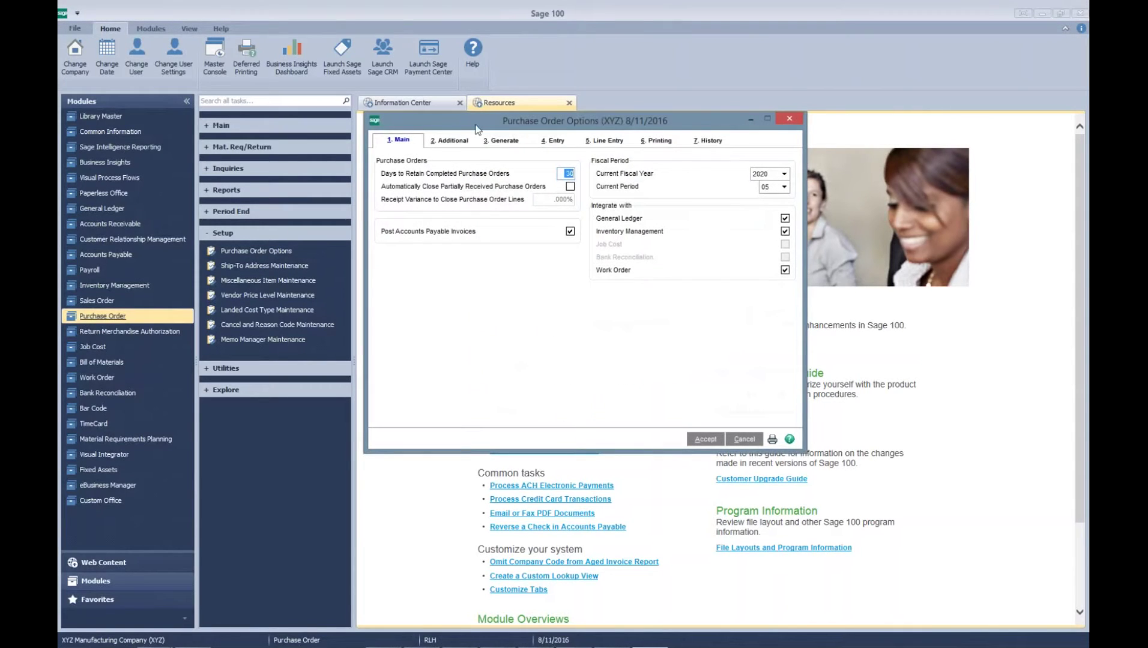
{"action": "left_click", "coordinate": [451, 140]}
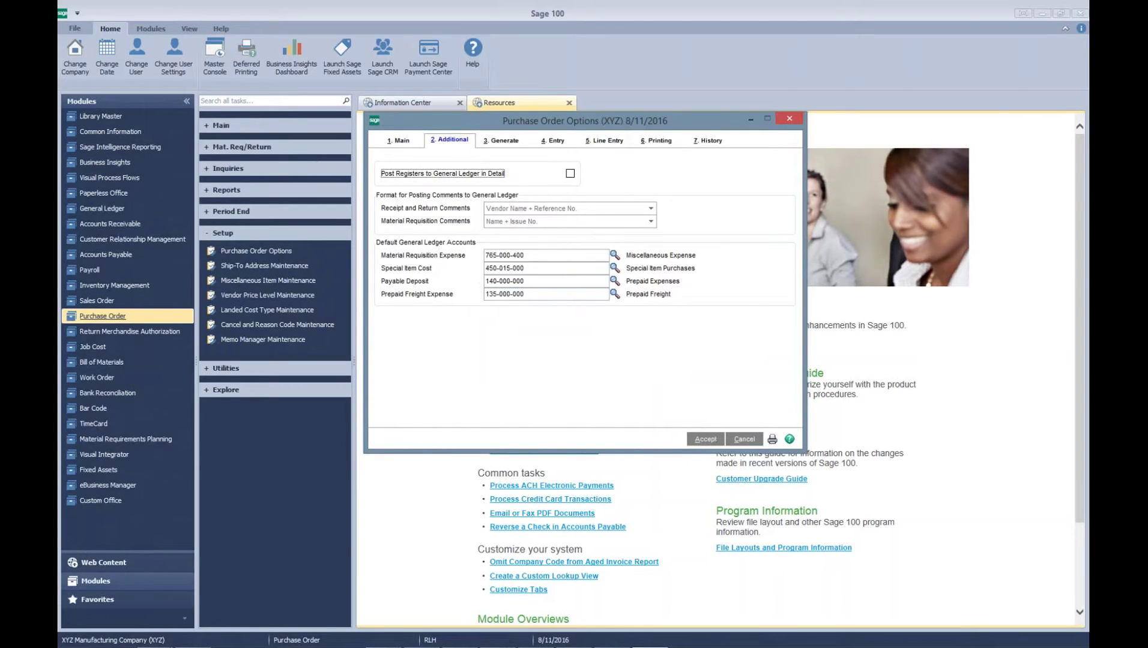
{"action": "left_click", "coordinate": [712, 439]}
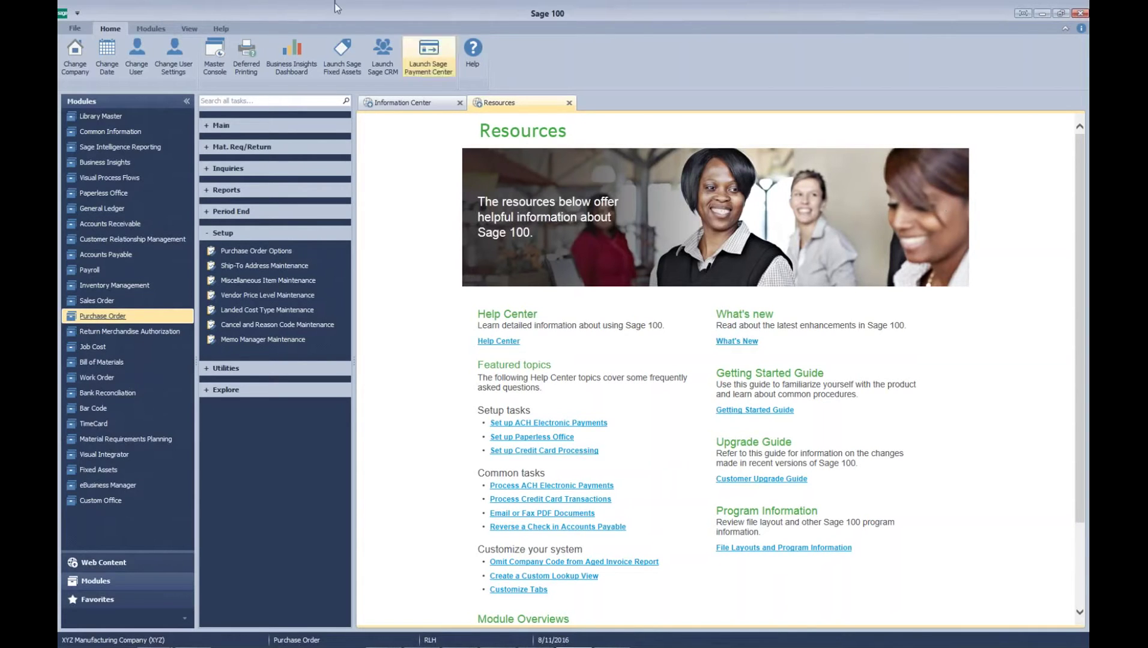
Step: Start a printed manual check for 1,000.00 to vendor MINCOM, Minco Computers
{"action": "left_click", "coordinate": [86, 257]}
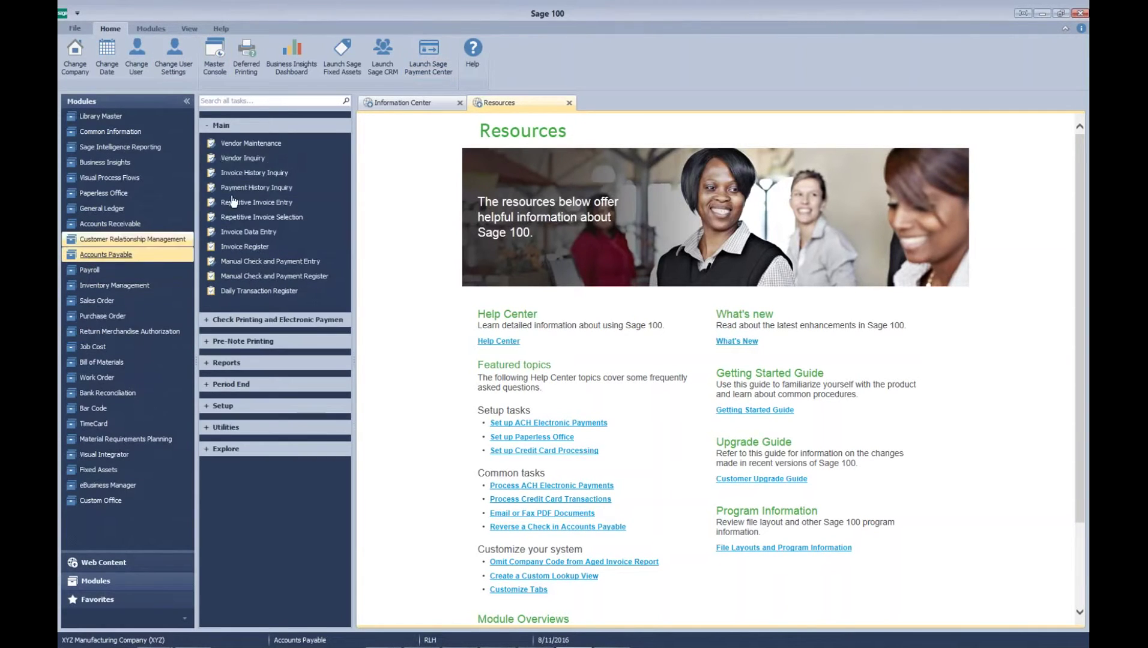
{"action": "left_click", "coordinate": [276, 265]}
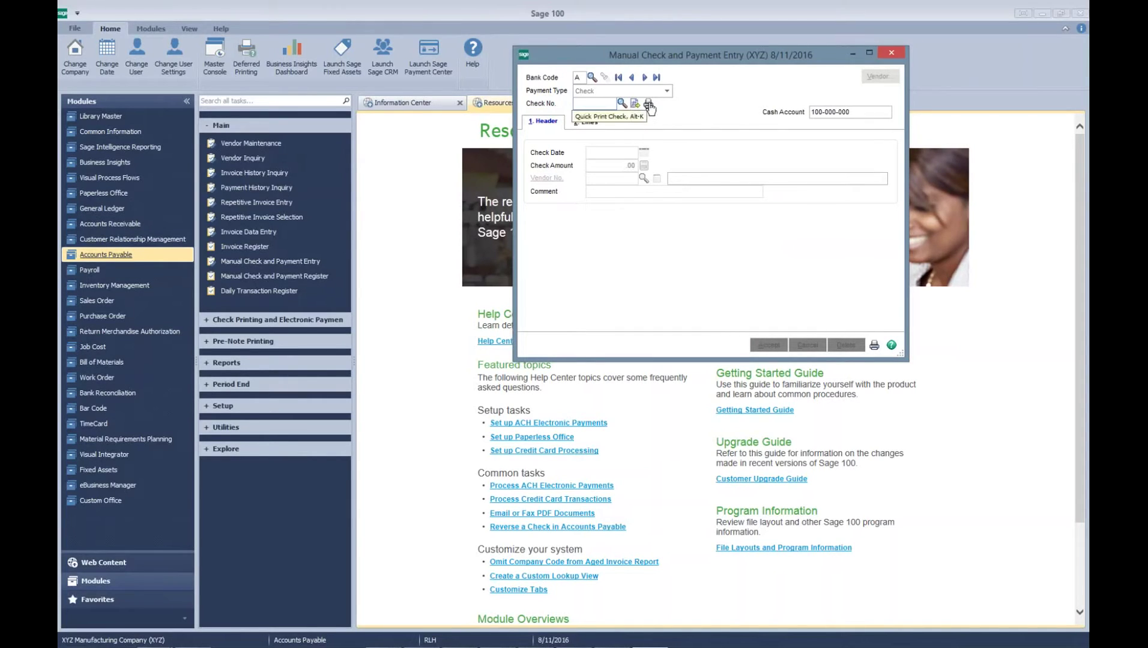
{"action": "left_click", "coordinate": [649, 107]}
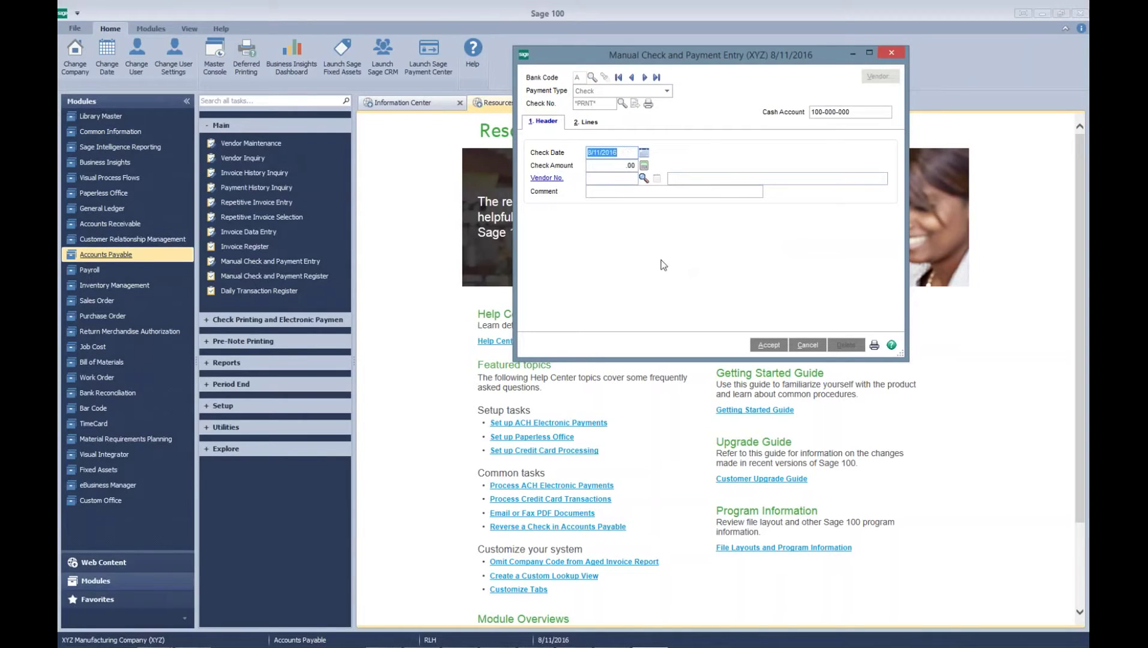
{"action": "key", "text": "Tab"}
{"action": "type", "text": "1.00"}
{"action": "type", "text": "00"}
{"action": "key", "text": "BackSpace"}
{"action": "left_click", "coordinate": [642, 179]}
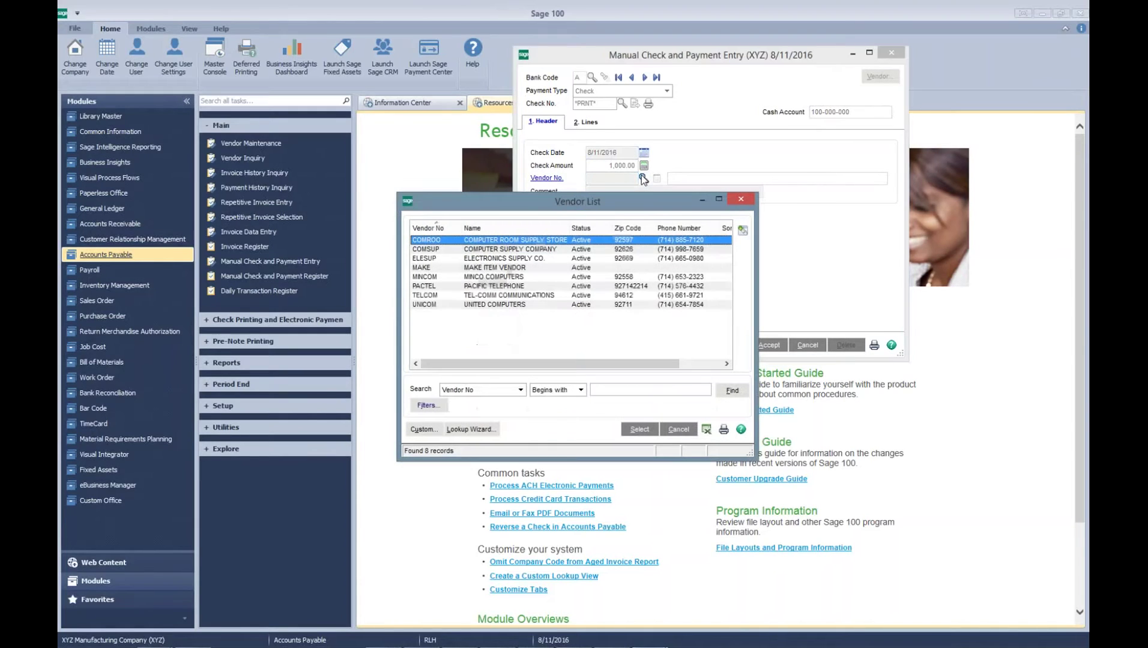
{"action": "double_click", "coordinate": [515, 278]}
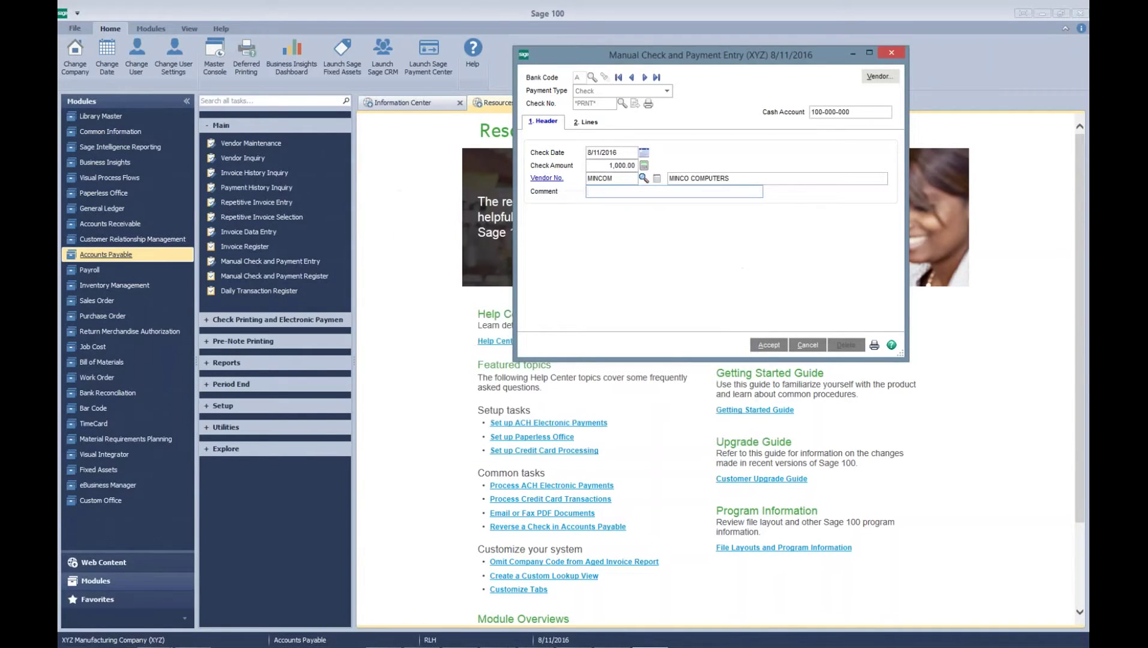
Step: Distribute the line's full 1,000.00 to G/L account 140-000-000 Prepaid Expenses
{"action": "left_click", "coordinate": [581, 123]}
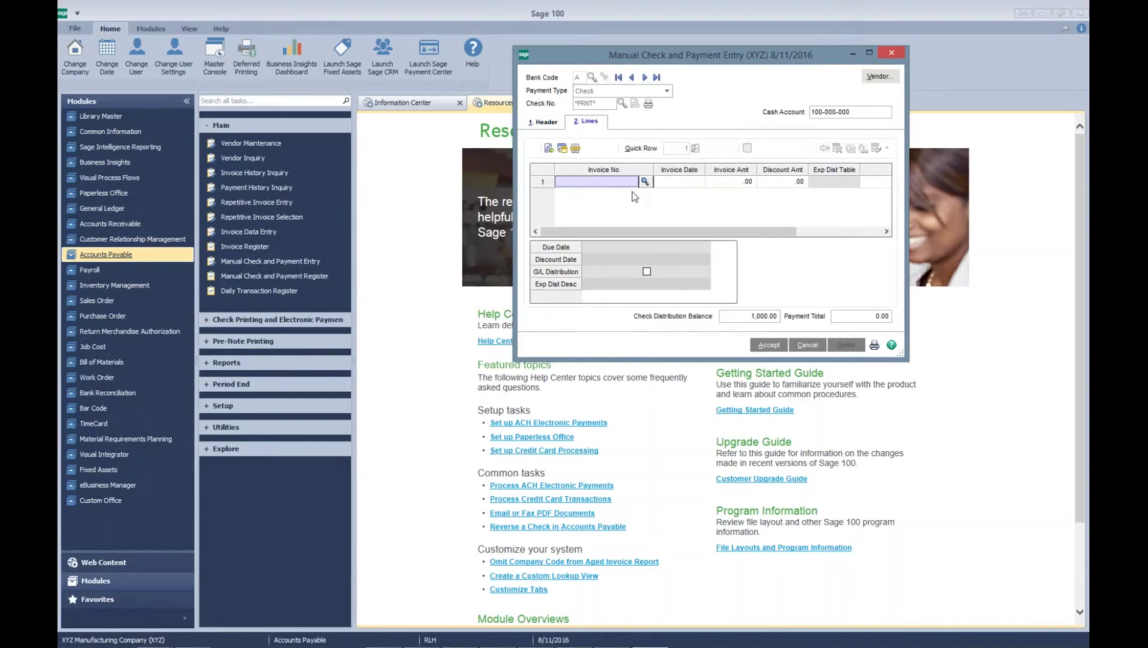
{"action": "left_click", "coordinate": [647, 271]}
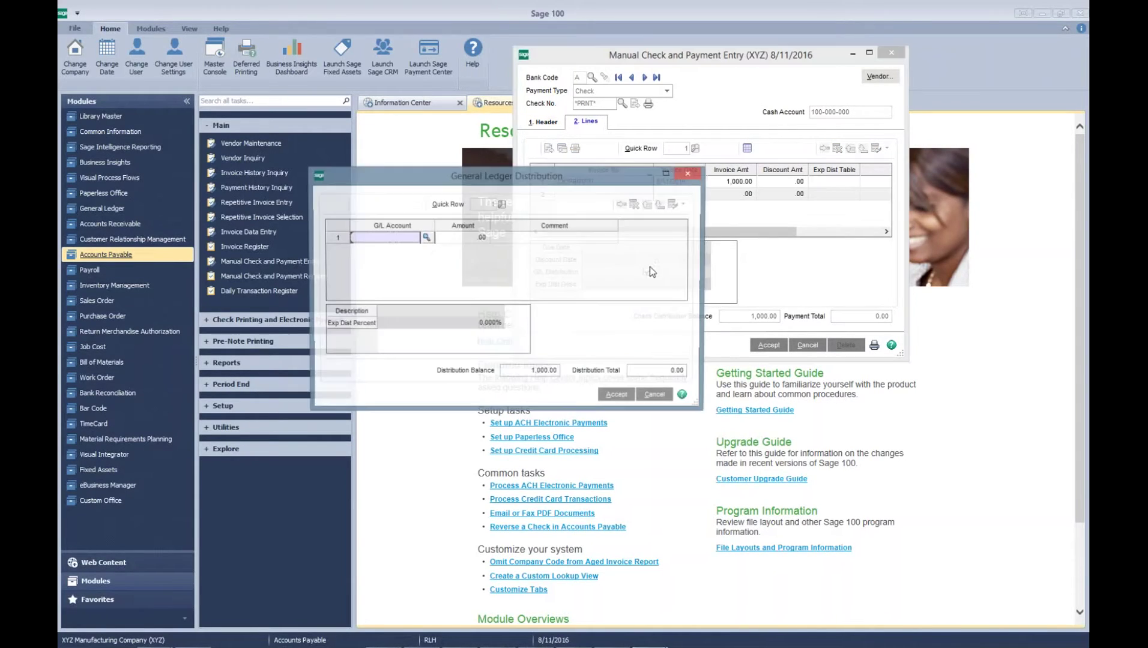
{"action": "type", "text": "140"}
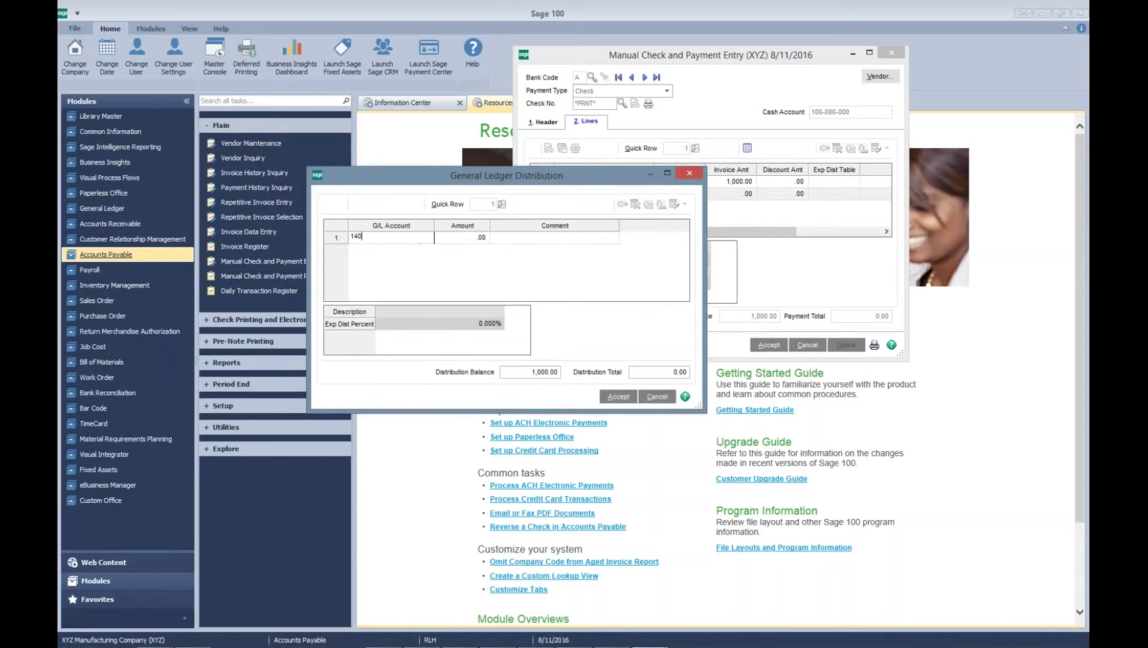
{"action": "key", "text": "Tab"}
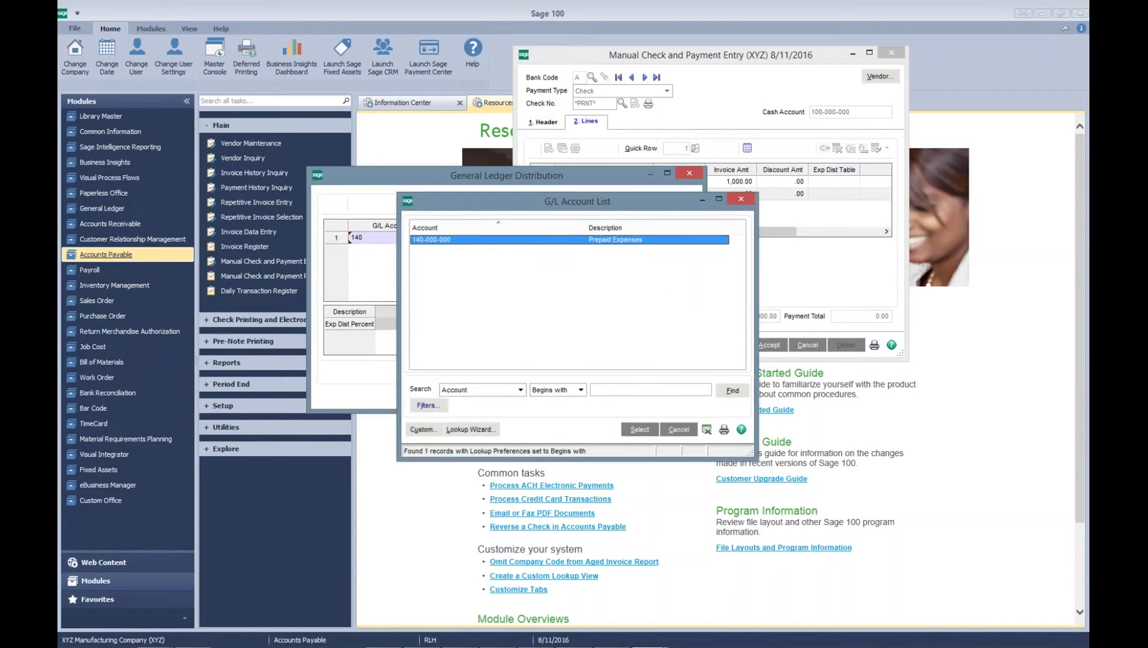
{"action": "key", "text": "Return"}
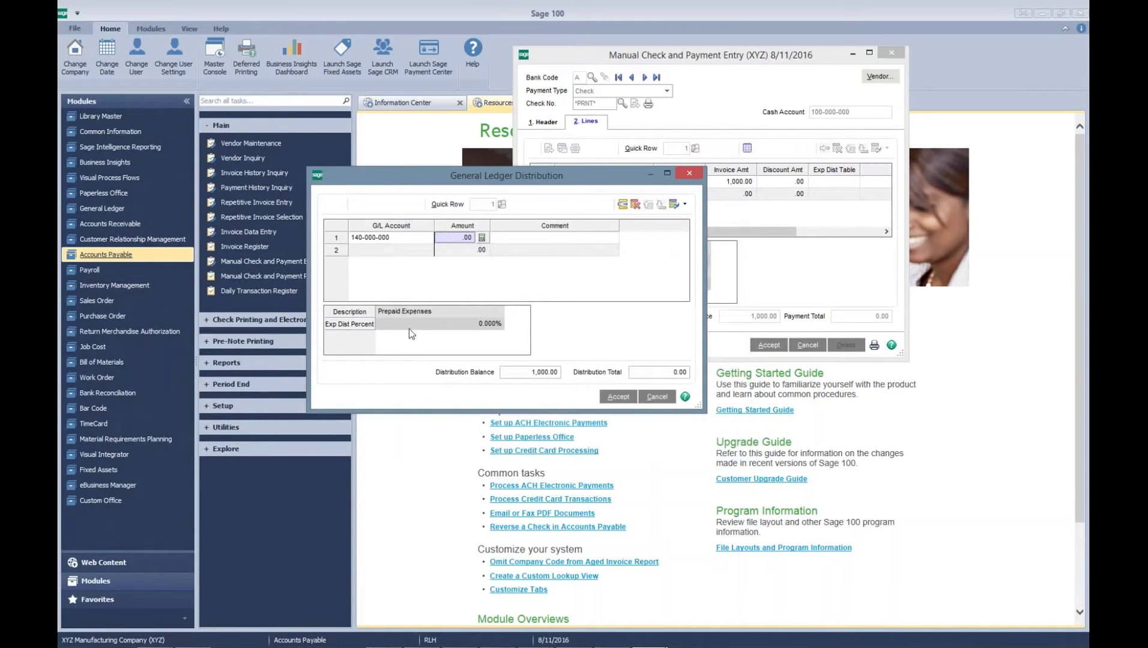
{"action": "type", "text": "140-000-0"}
{"action": "key", "text": "Tab"}
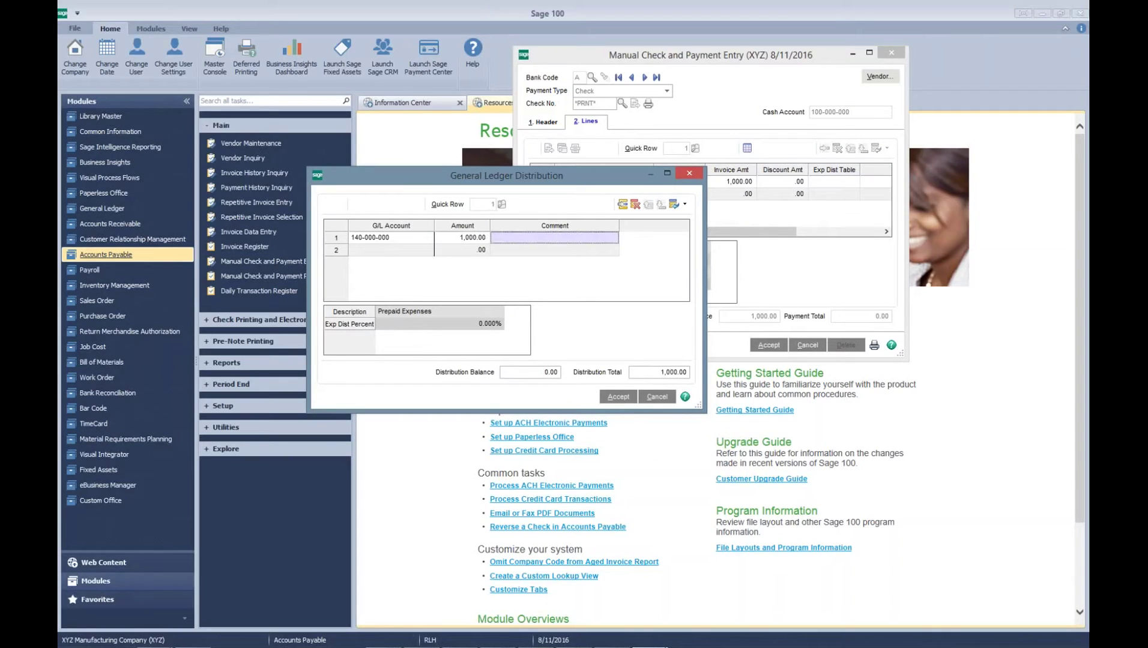
{"action": "left_click", "coordinate": [618, 397]}
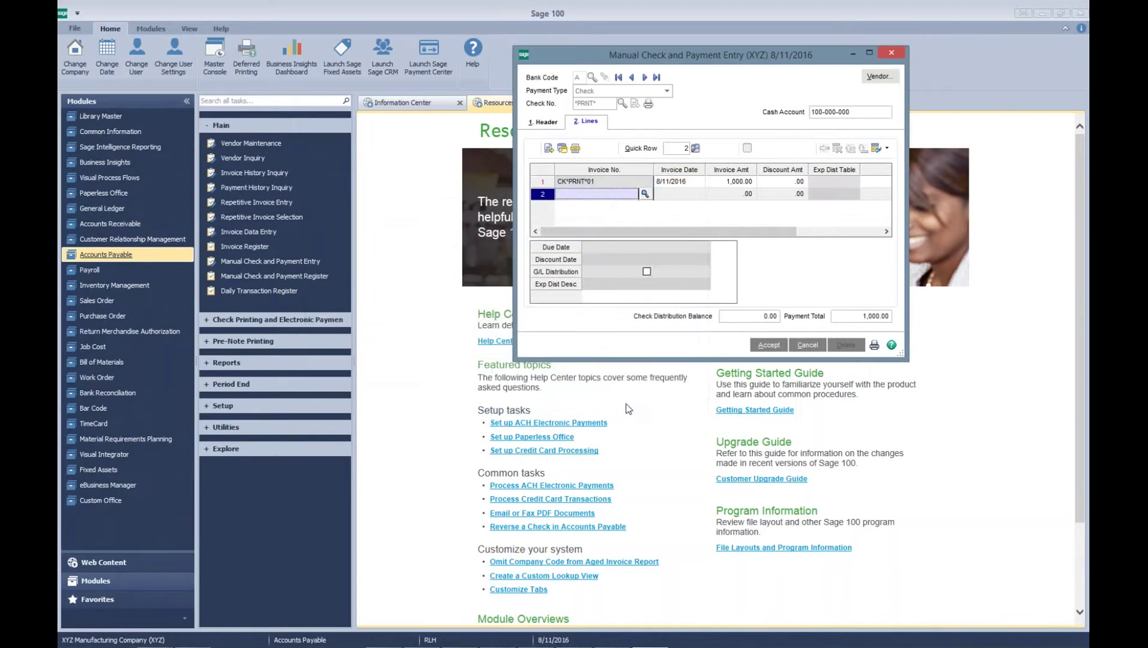
Step: Save the check and print it to Snagit 11 as check number 000003
{"action": "left_click", "coordinate": [769, 345]}
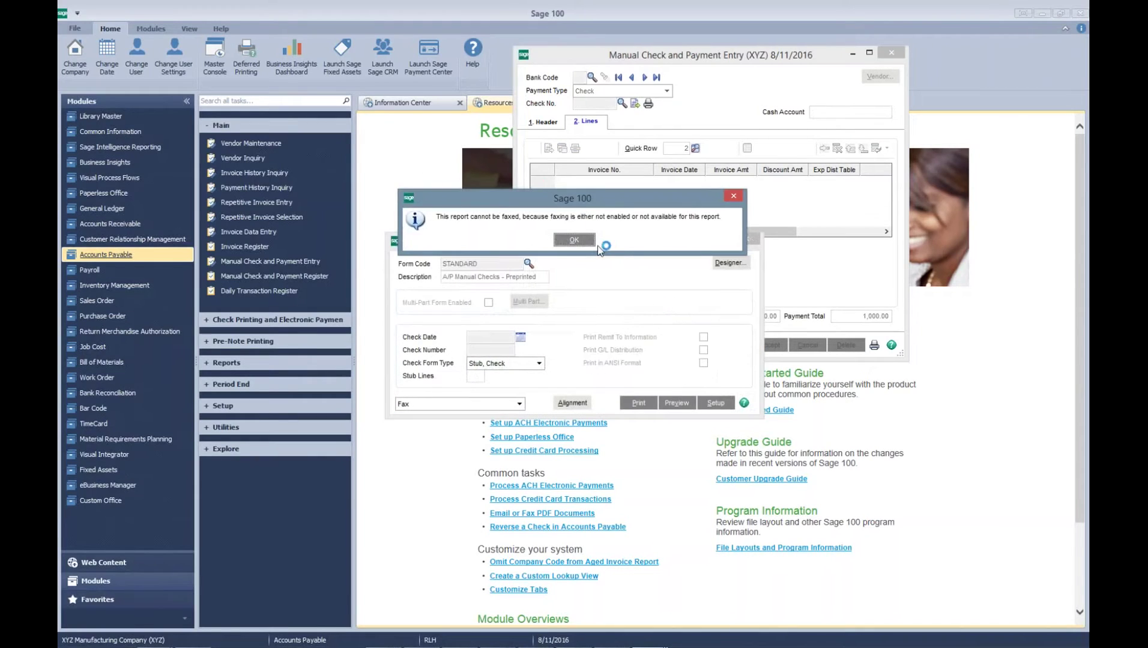
{"action": "left_click", "coordinate": [579, 240]}
{"action": "left_click", "coordinate": [520, 403]}
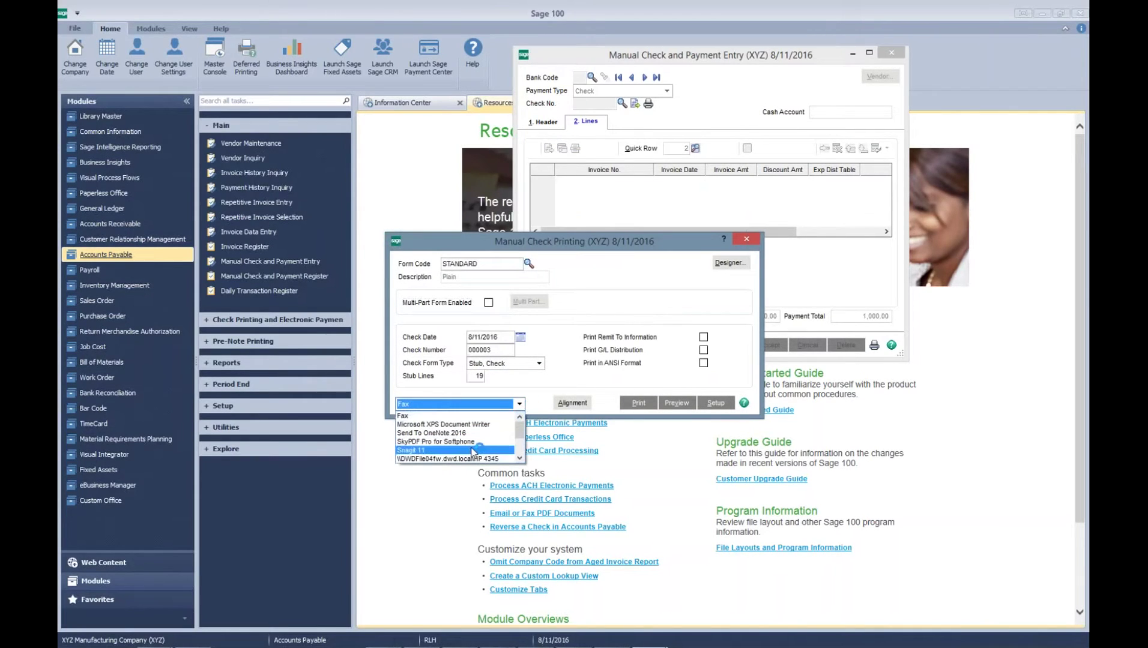
{"action": "left_click", "coordinate": [474, 447]}
{"action": "left_click", "coordinate": [636, 403]}
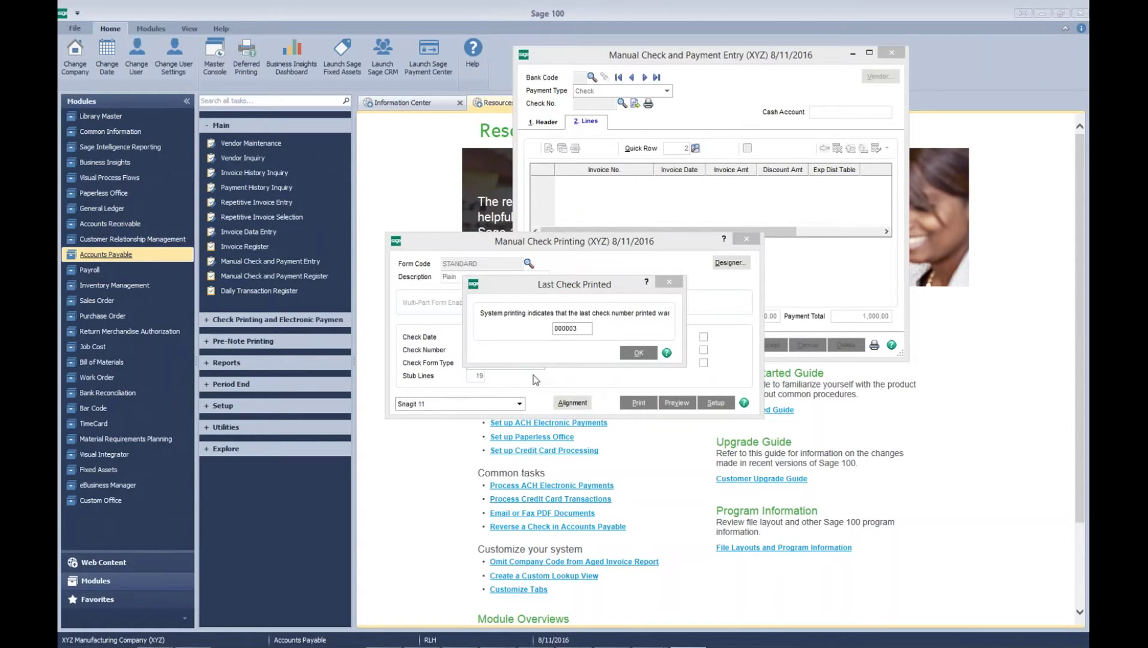
{"action": "left_click", "coordinate": [643, 355]}
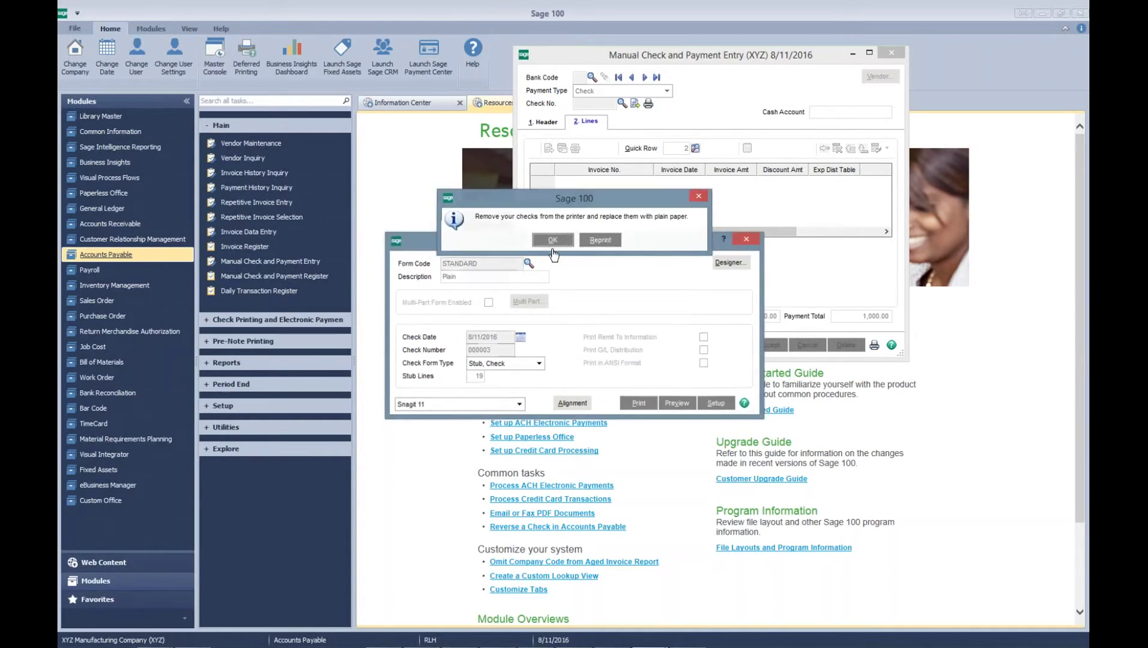
{"action": "left_click", "coordinate": [552, 240]}
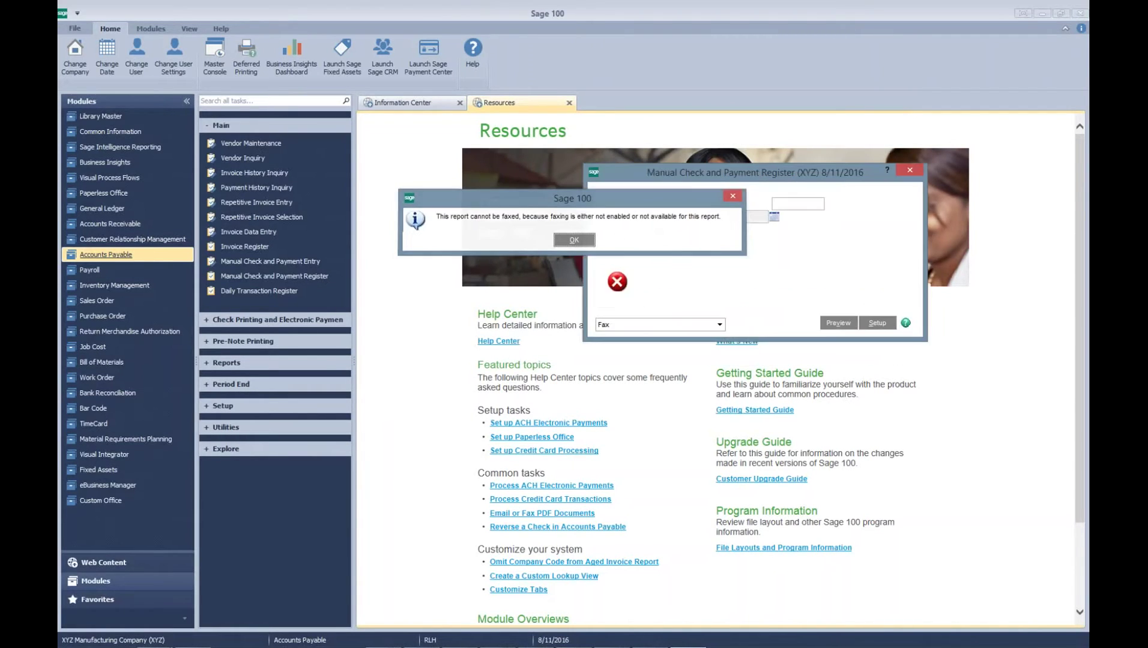
Step: Print the Manual Check and Payment Register to Snagit 11, posting dated 8/11/2020
{"action": "key", "text": "Return"}
{"action": "left_click", "coordinate": [614, 325]}
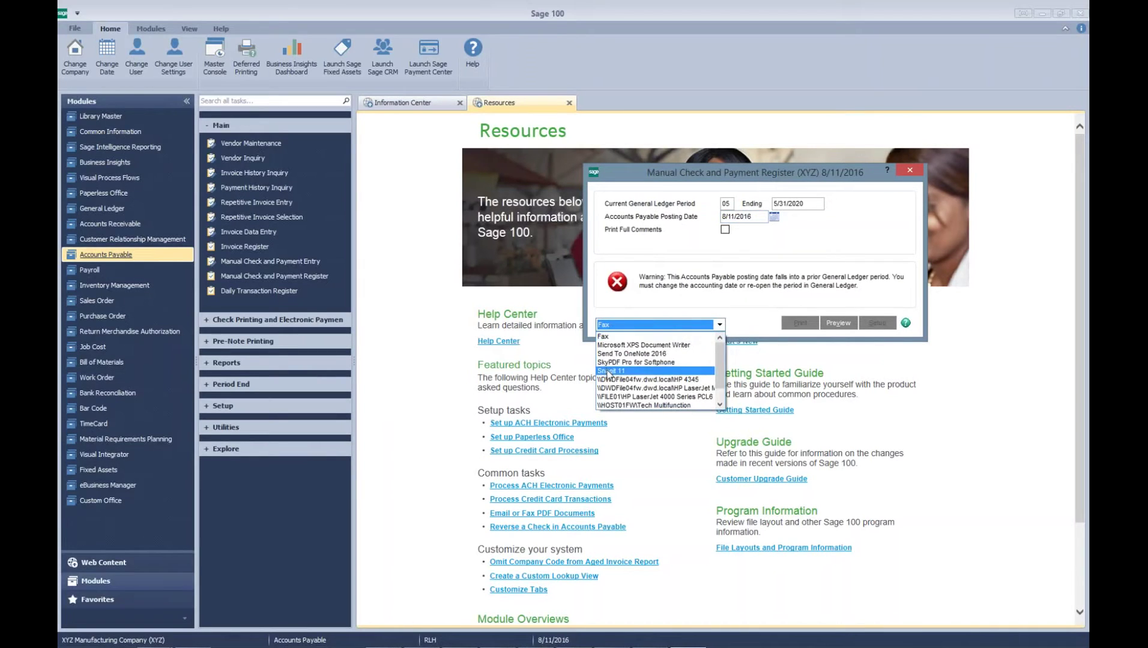
{"action": "left_click", "coordinate": [610, 373]}
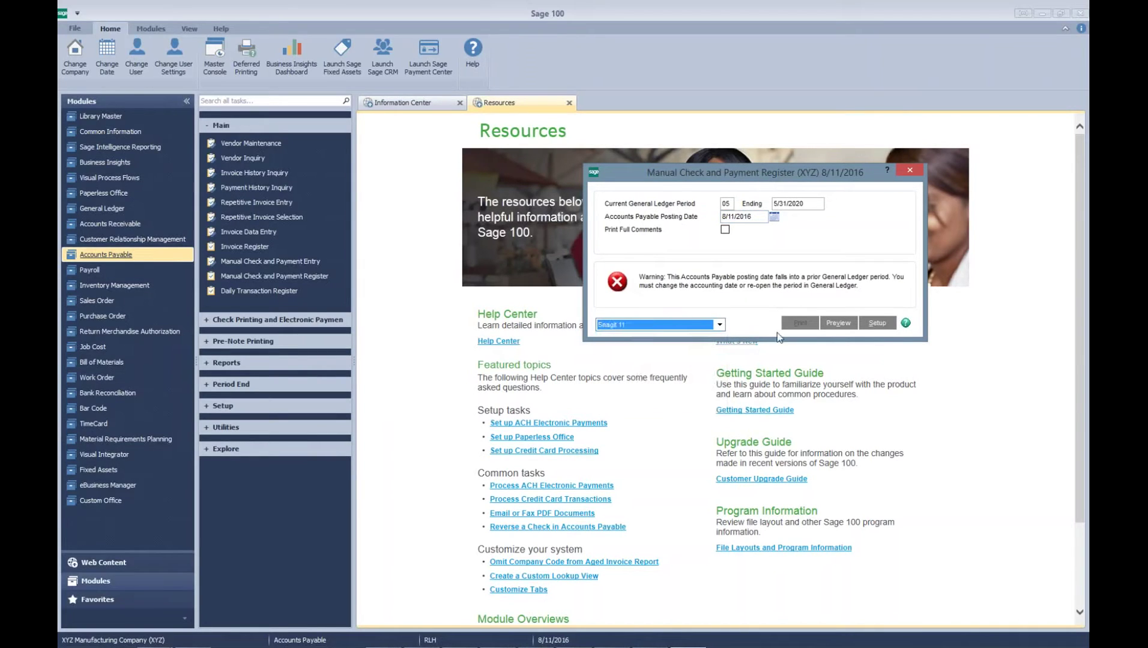
{"action": "left_click", "coordinate": [761, 220]}
{"action": "key", "text": "BackSpace"}
{"action": "key", "text": "BackSpace"}
{"action": "type", "text": "20"}
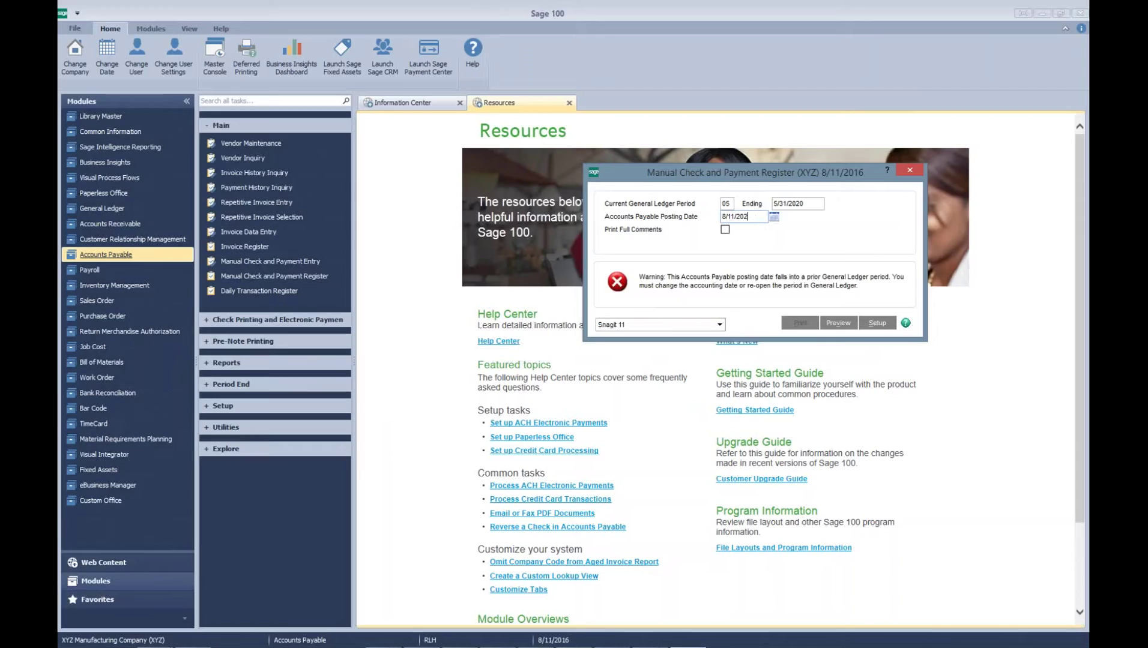
{"action": "key", "text": "Tab"}
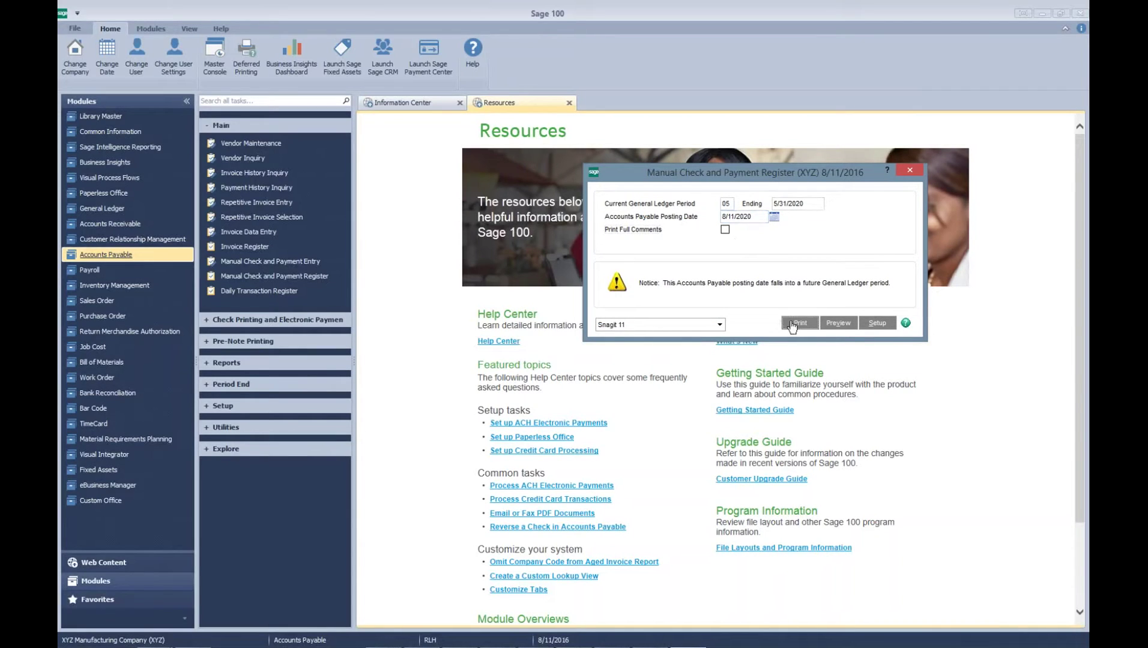
{"action": "left_click", "coordinate": [793, 324]}
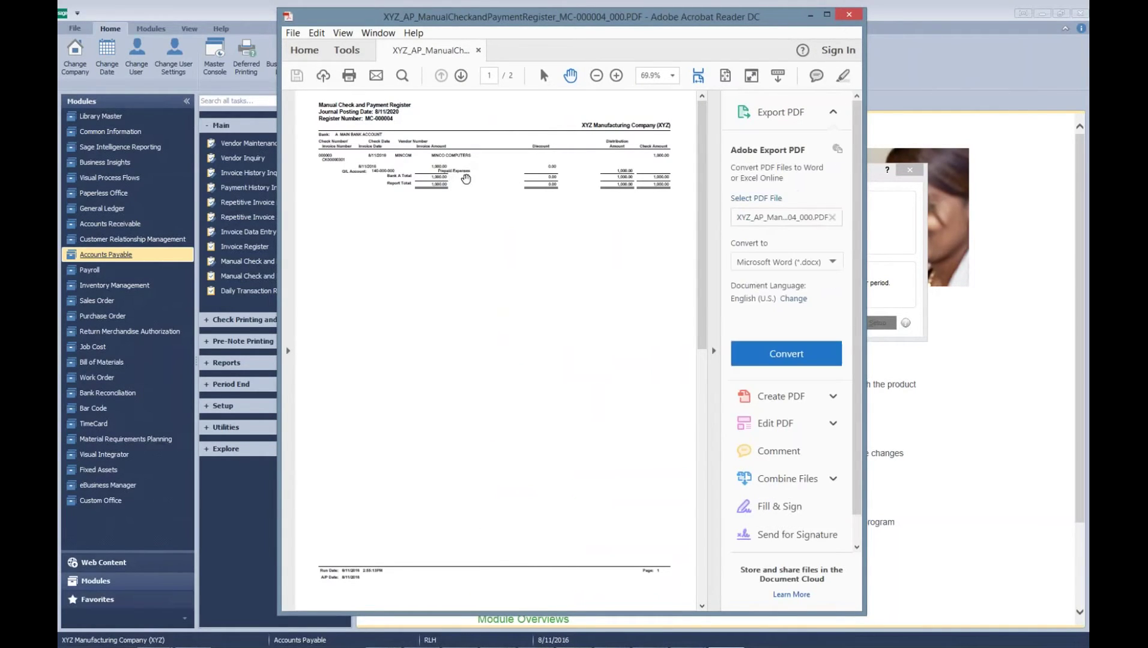
Step: Close the Manual Check and Payment Register PDF in Acrobat Reader after reviewing it
{"action": "left_click", "coordinate": [847, 15]}
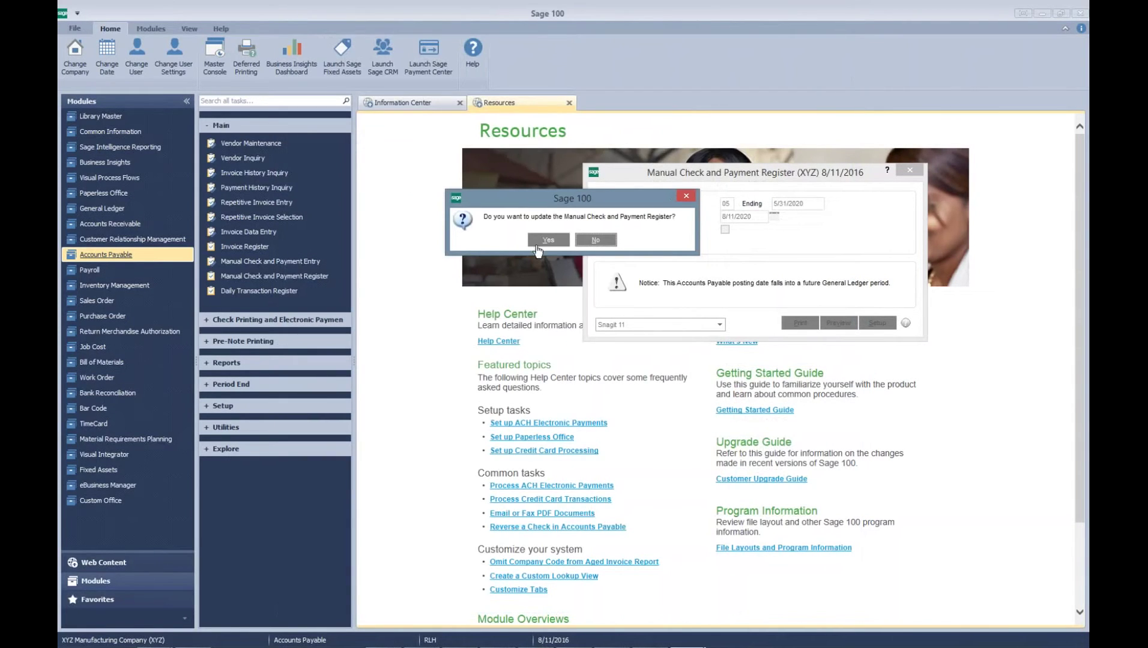
Step: Confirm the Manual Check and Payment Register update and continue to the Daily Transaction Register
{"action": "left_click", "coordinate": [538, 241]}
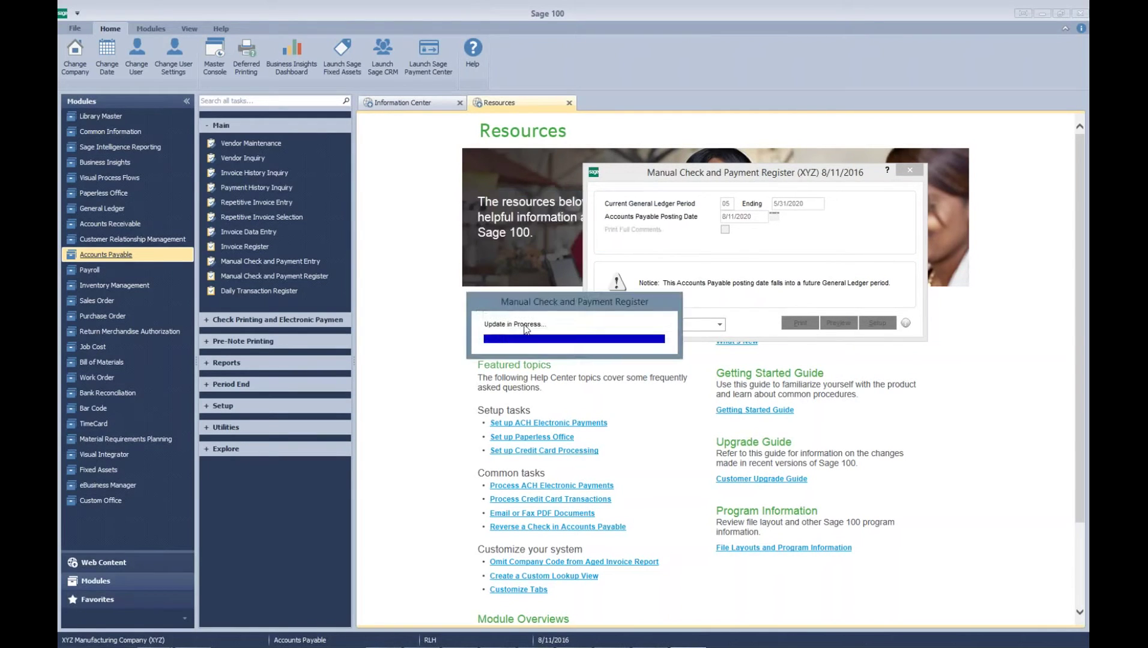
{"action": "left_click", "coordinate": [599, 239]}
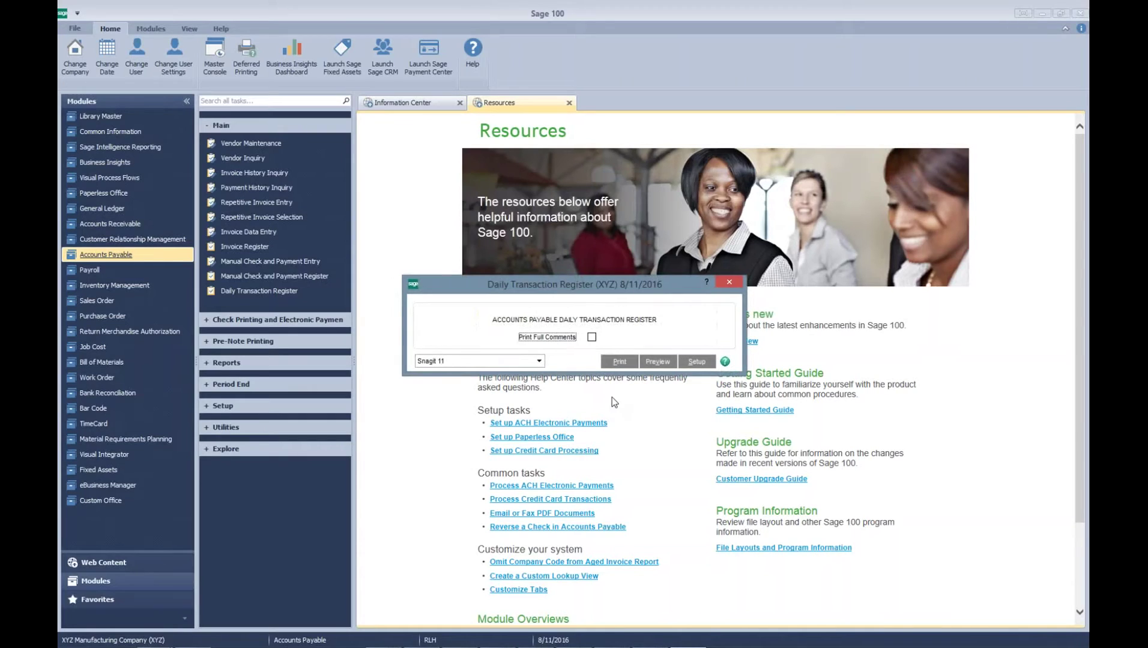
Step: Print the Daily Transaction Register to PDF, showing the 1,000.00 Prepaid Expenses debit
{"action": "left_click", "coordinate": [621, 362]}
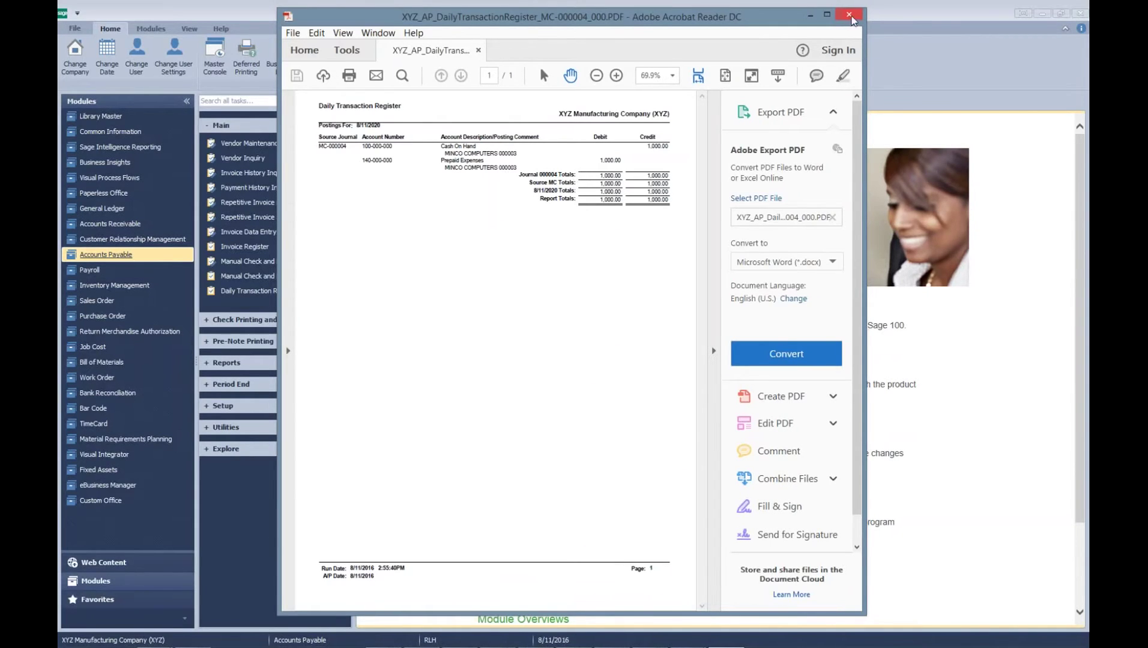
Step: Close the register PDF, update the Daily Transaction Register, and launch Purchase Order Entry
{"action": "left_click", "coordinate": [848, 16]}
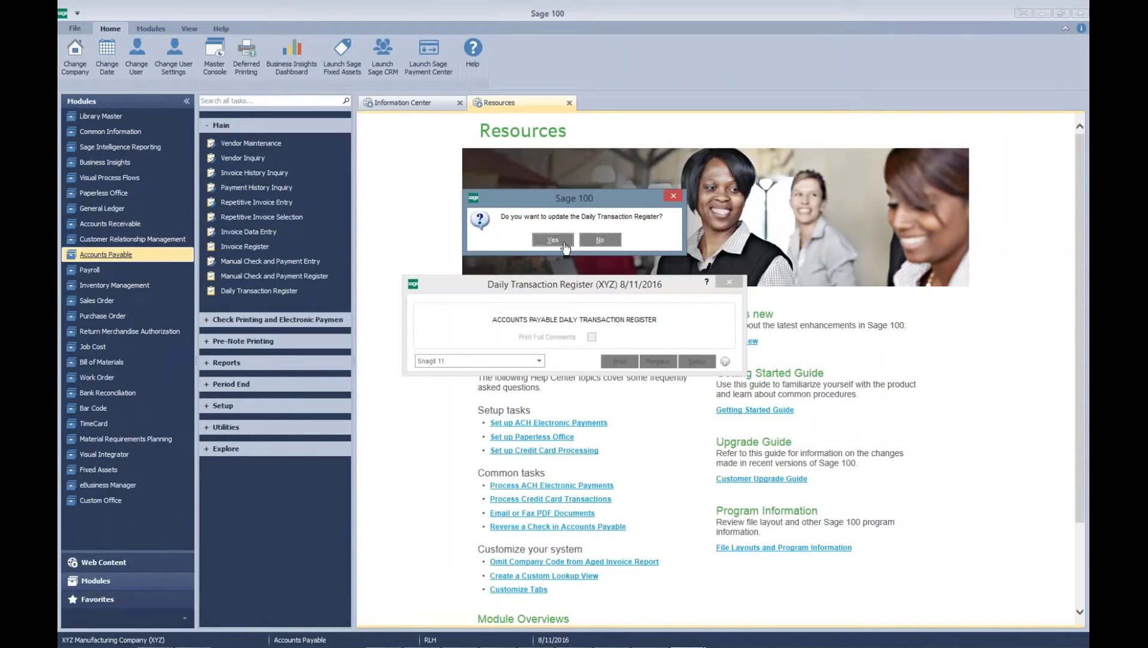
{"action": "left_click", "coordinate": [552, 240]}
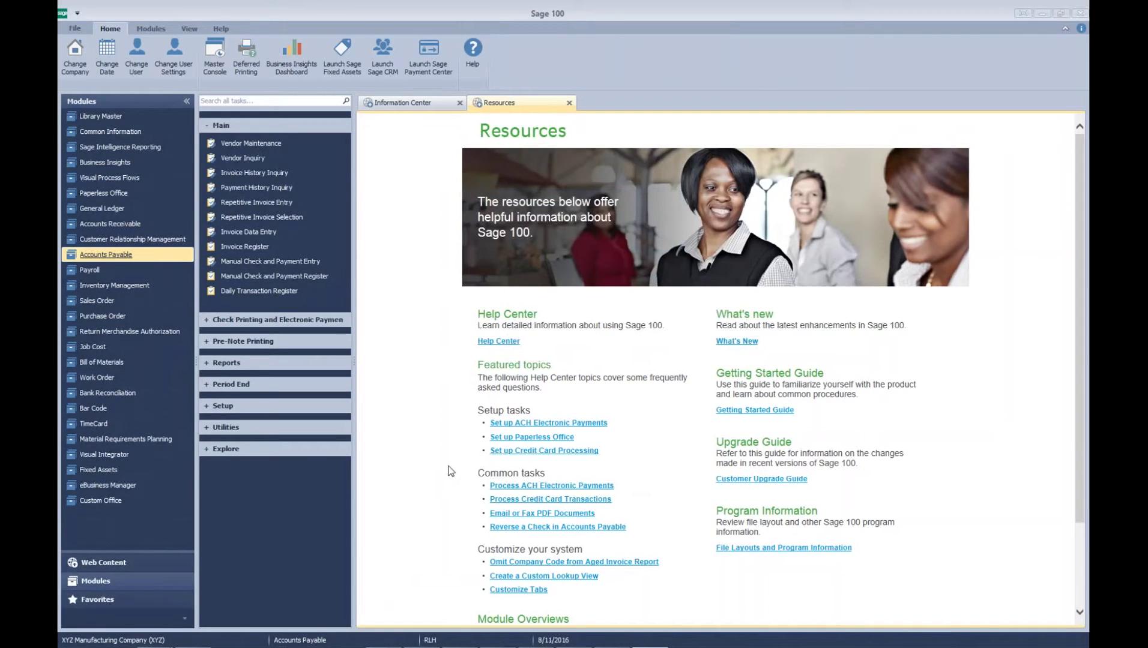
{"action": "left_click", "coordinate": [100, 318]}
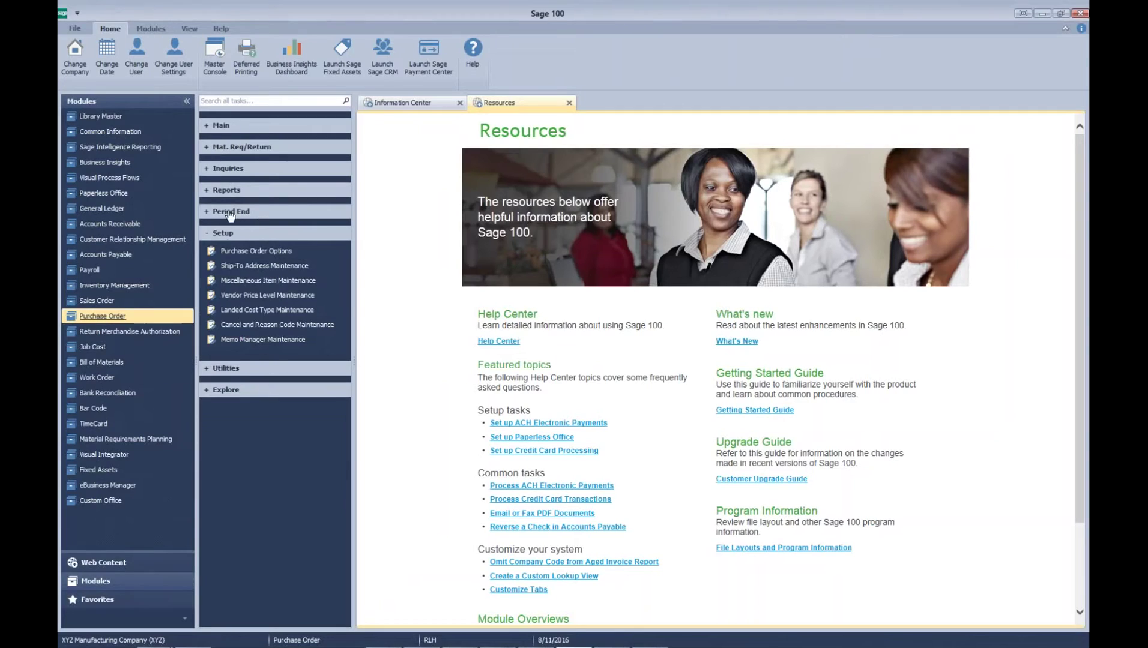
{"action": "left_click", "coordinate": [209, 234]}
{"action": "left_click", "coordinate": [210, 131]}
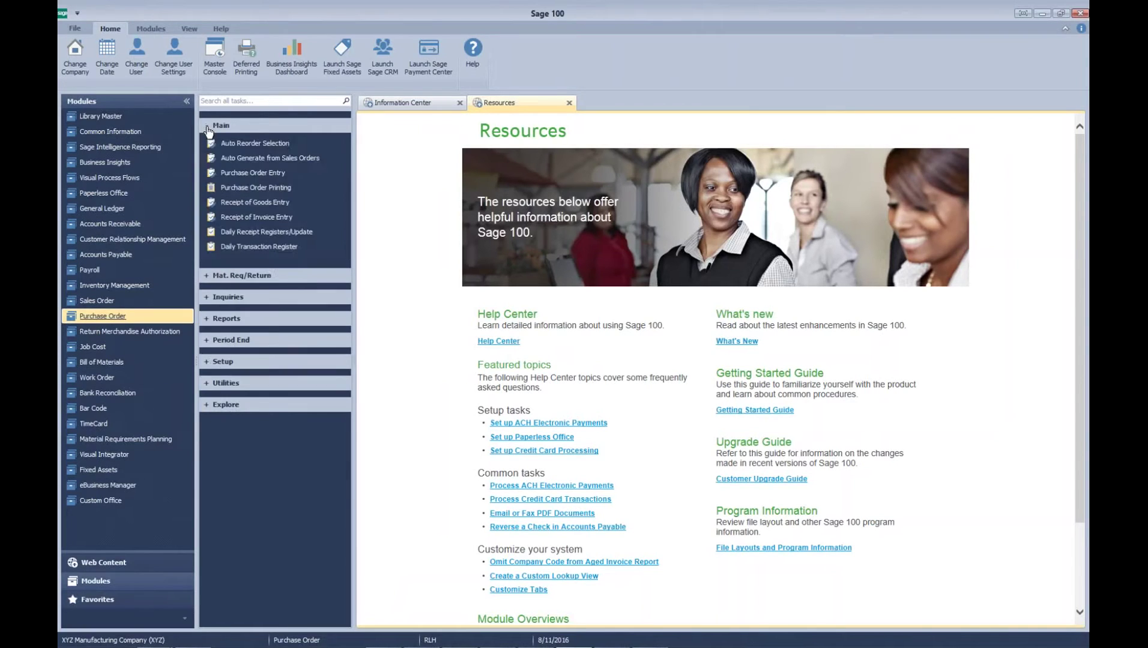
{"action": "left_click", "coordinate": [240, 175]}
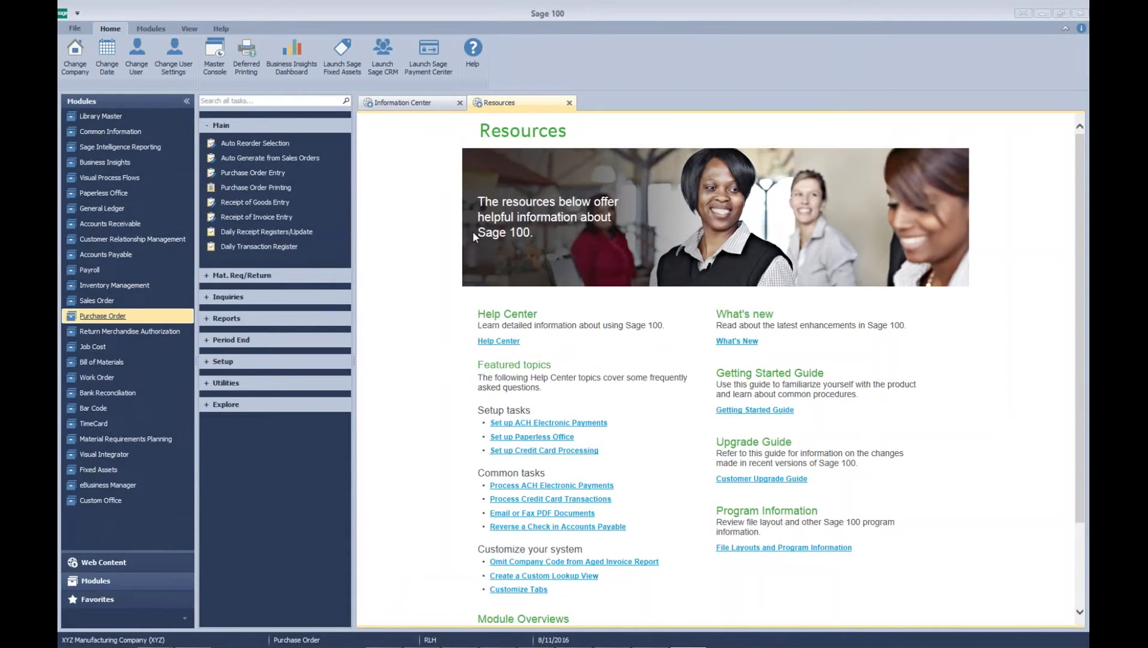
Step: Assign the next purchase order number, dated 8/11/2020, to vendor MINCOM
{"action": "left_click", "coordinate": [377, 95]}
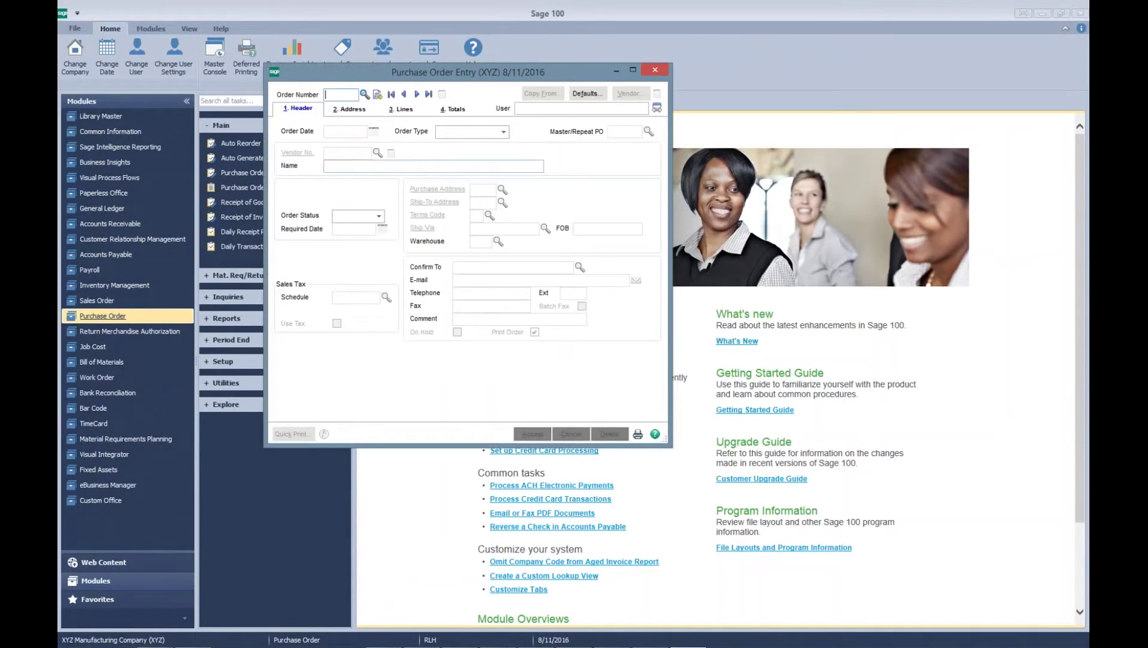
{"action": "left_click", "coordinate": [357, 133]}
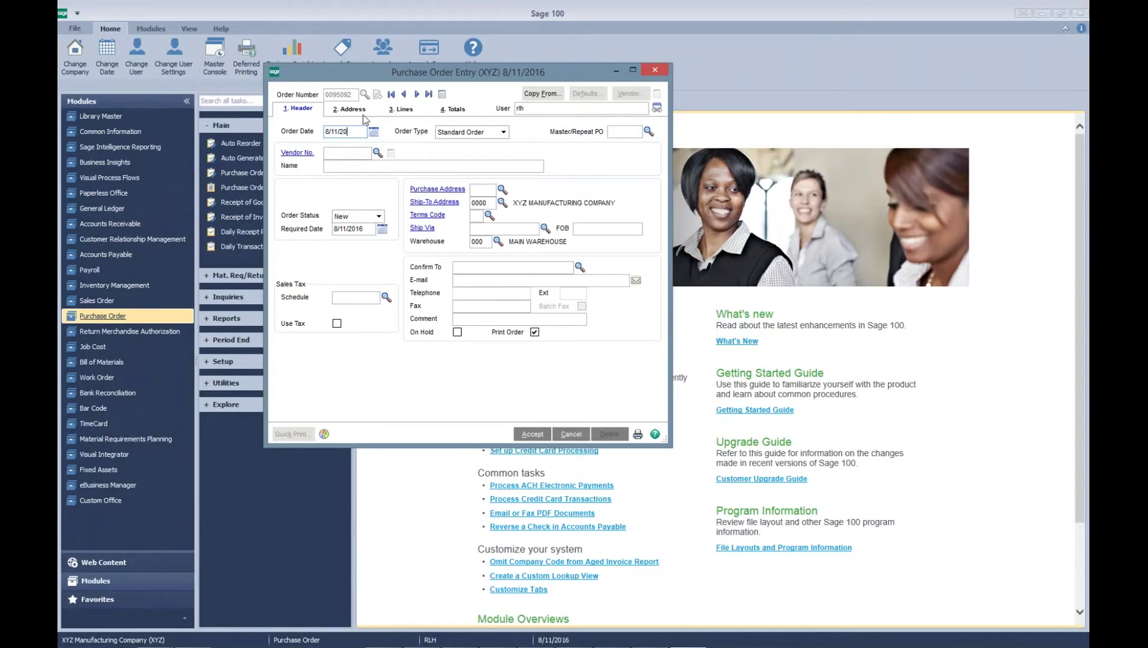
{"action": "type", "text": "20"}
{"action": "key", "text": "Tab"}
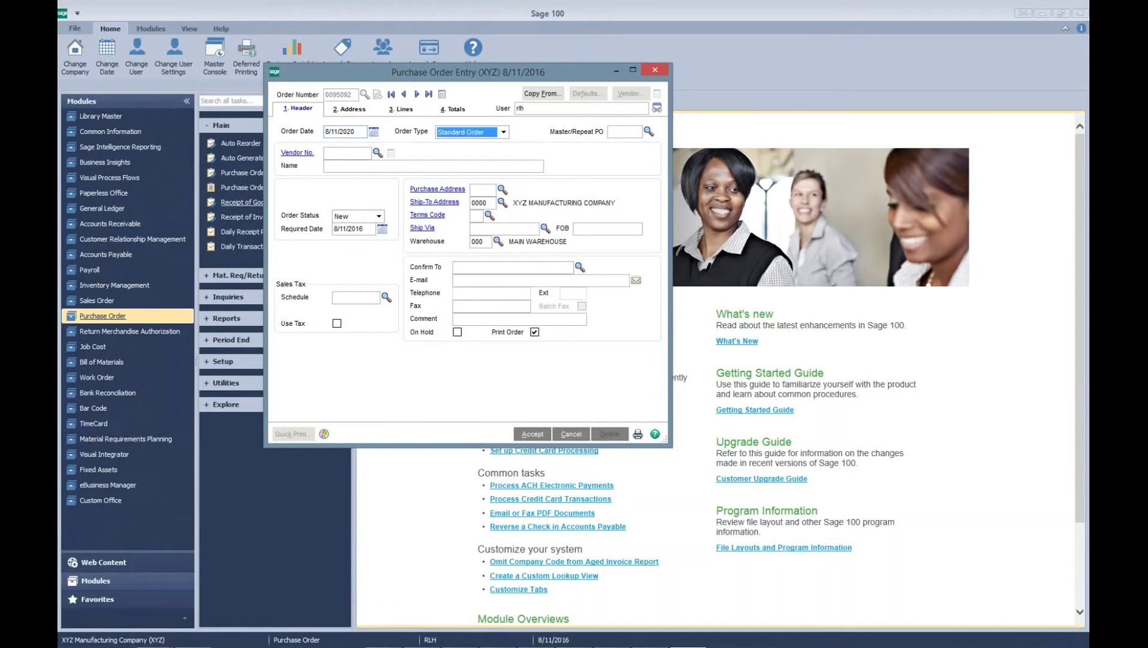
{"action": "left_click", "coordinate": [377, 152]}
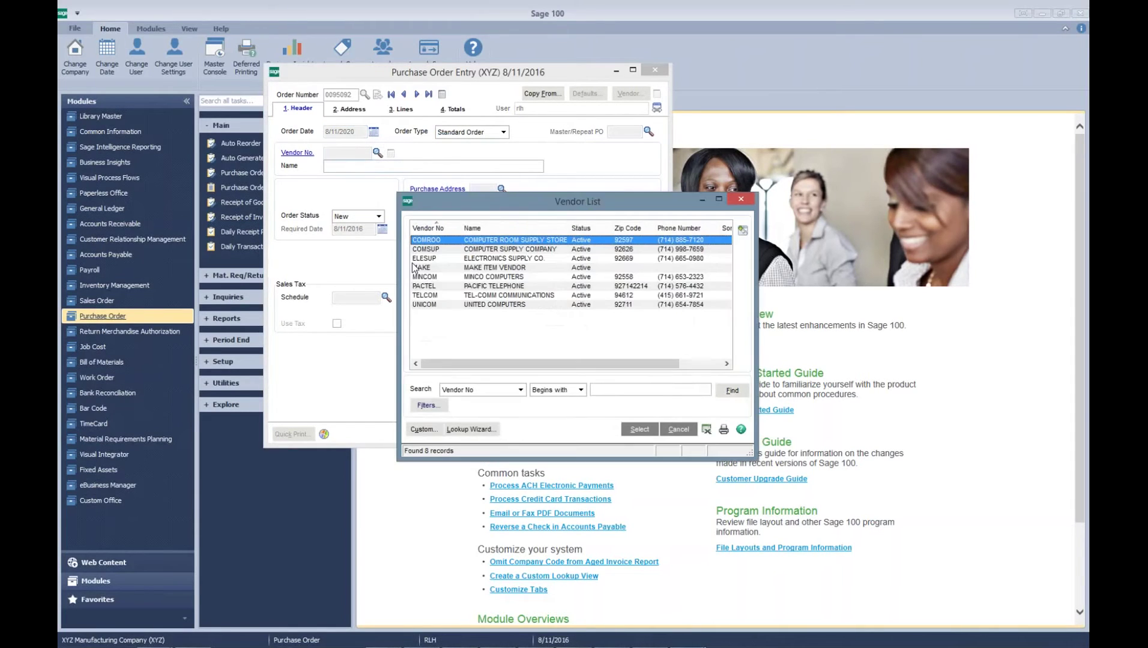
{"action": "left_click", "coordinate": [471, 278]}
{"action": "key", "text": "Tab"}
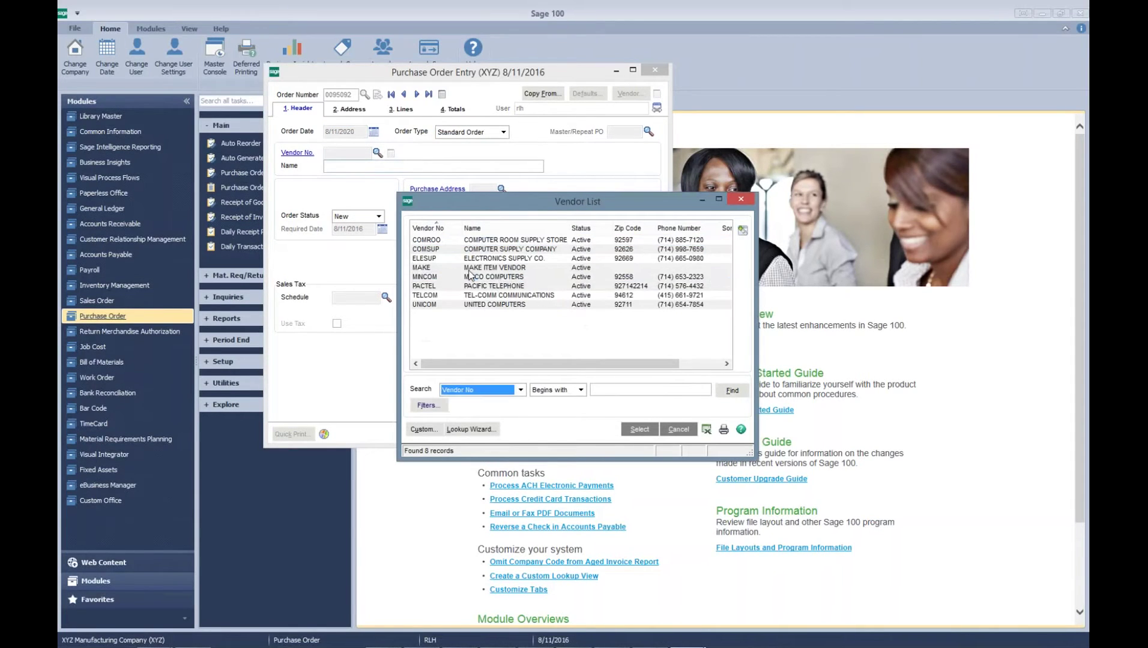
{"action": "double_click", "coordinate": [489, 276]}
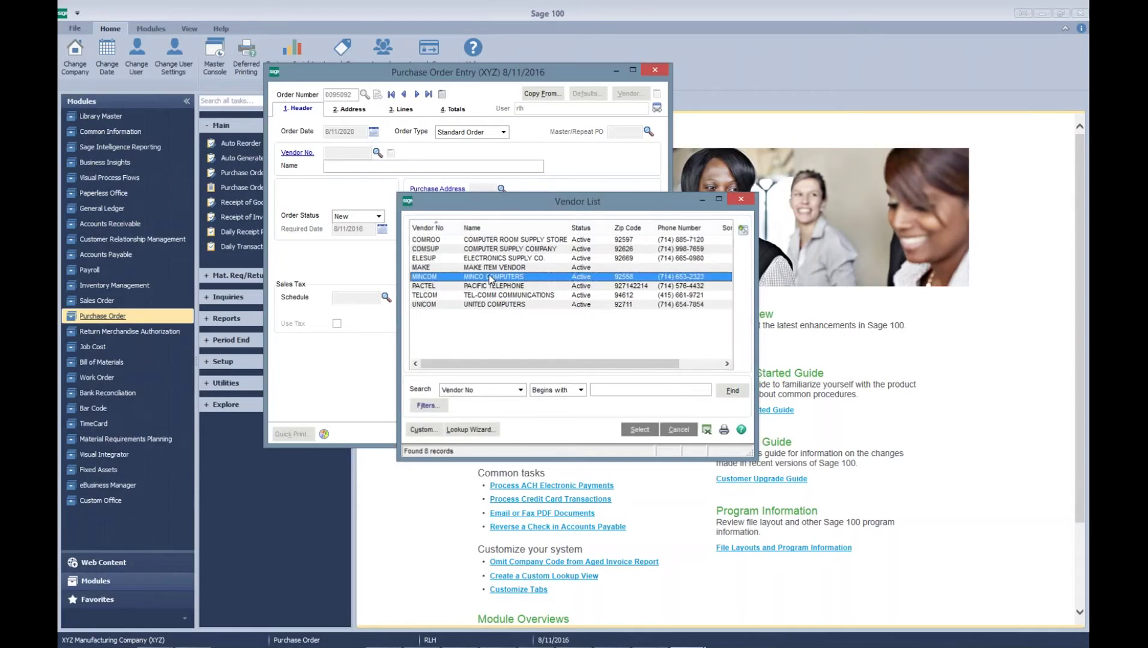
Step: Set the order's required date to 8/26/2020 and tax schedule to NONTAX
{"action": "left_click", "coordinate": [382, 229]}
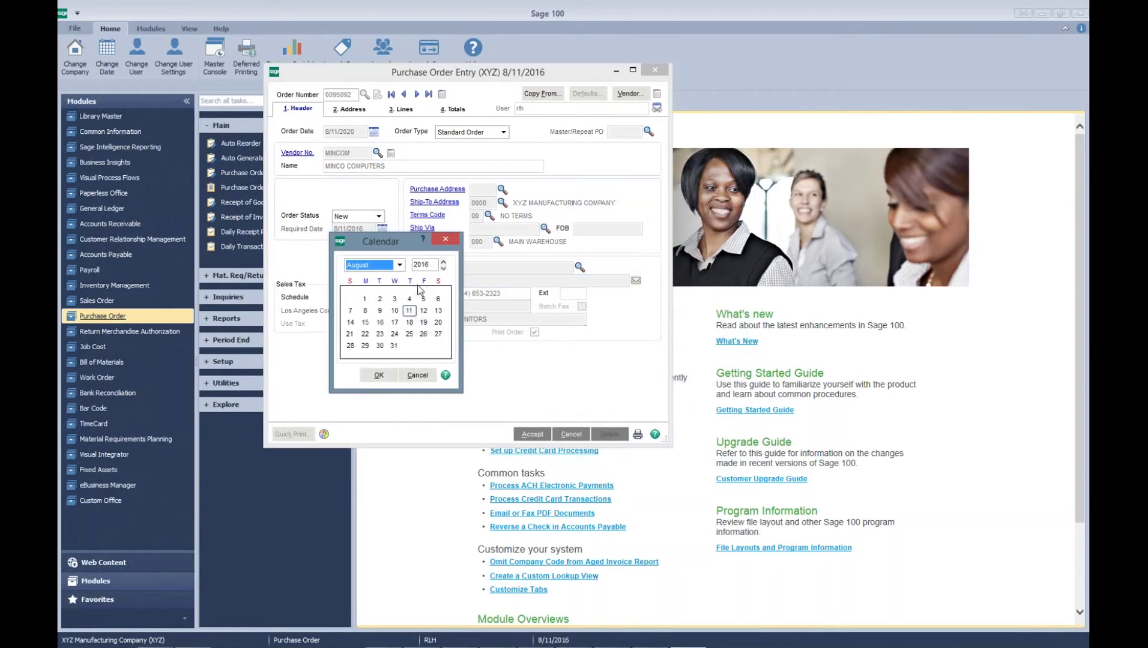
{"action": "left_click", "coordinate": [443, 262]}
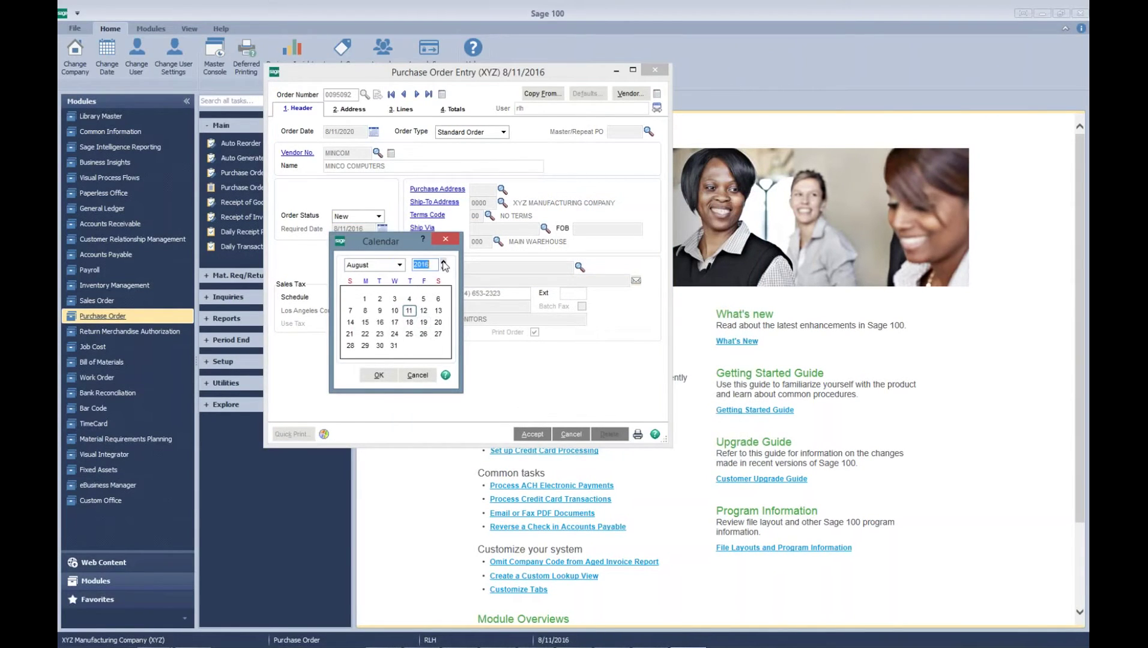
{"action": "left_click", "coordinate": [443, 261]}
{"action": "left_click", "coordinate": [443, 262]}
{"action": "left_click", "coordinate": [443, 262]}
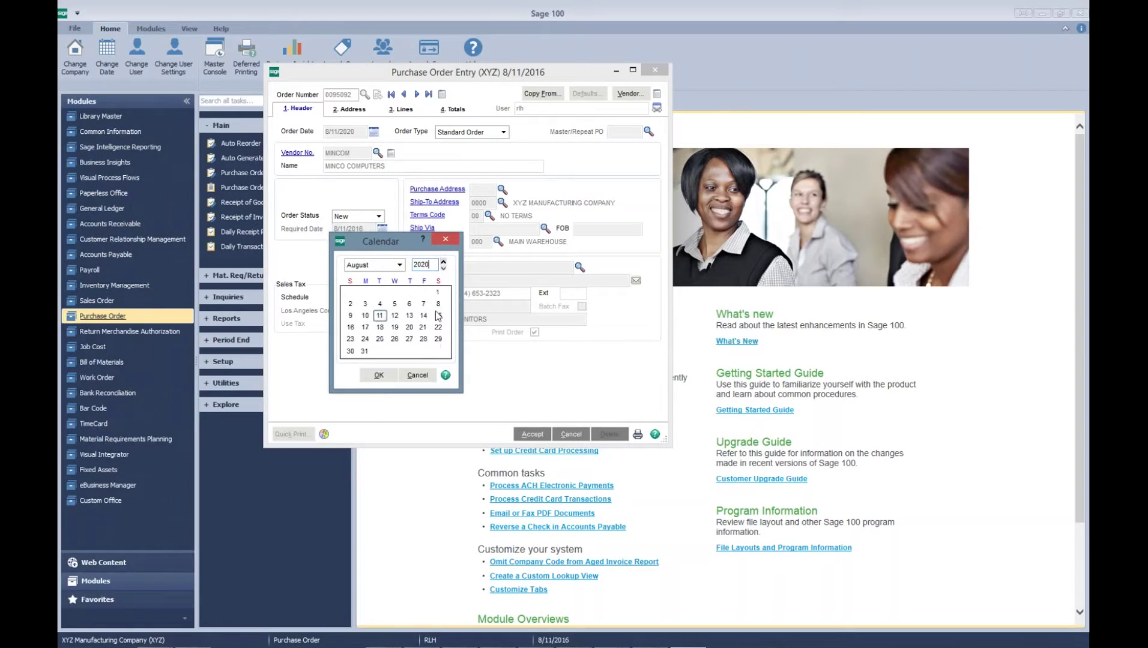
{"action": "left_click", "coordinate": [394, 339]}
{"action": "left_click", "coordinate": [379, 375]}
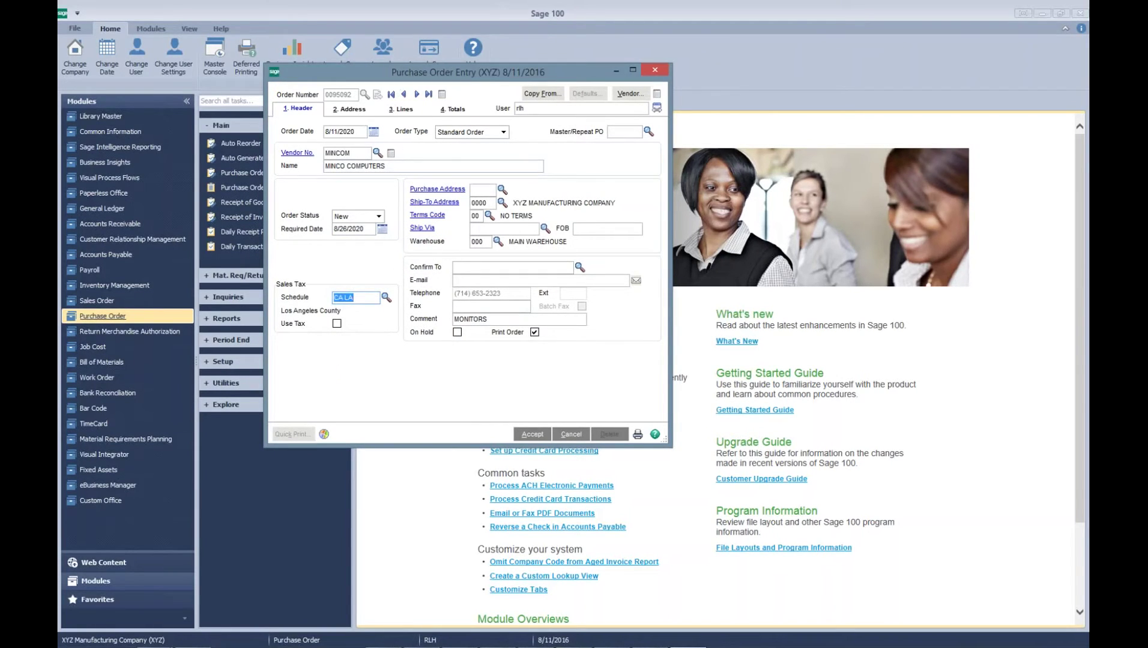
{"action": "type", "text": "N"}
{"action": "left_click", "coordinate": [386, 297]}
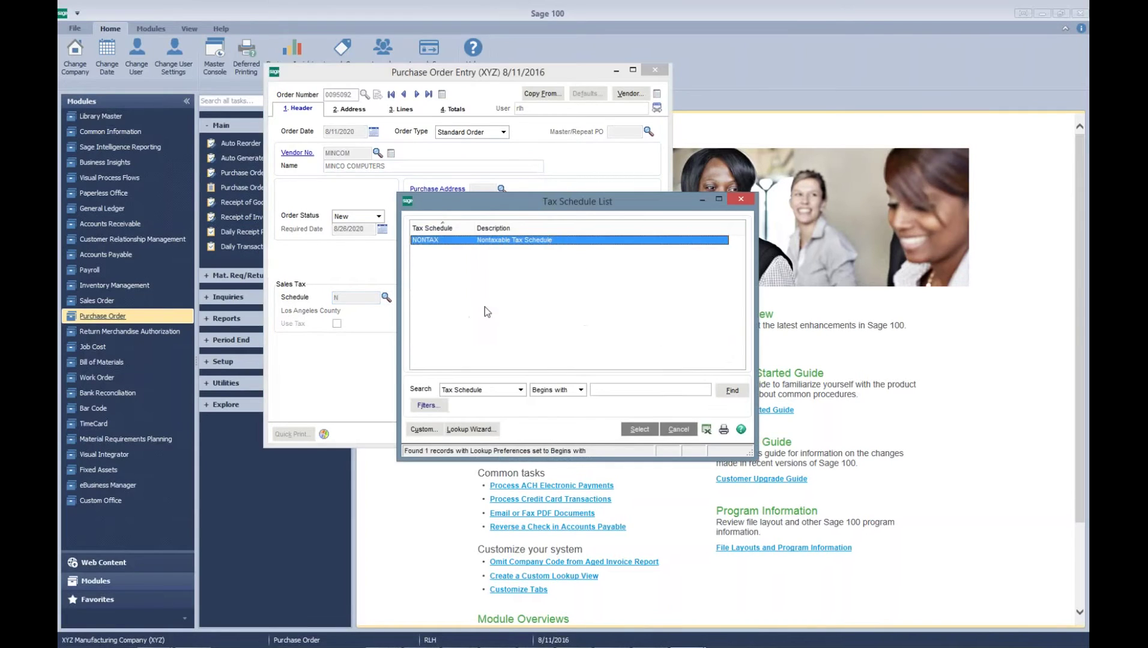
{"action": "key", "text": "Return"}
{"action": "left_click", "coordinate": [408, 111]}
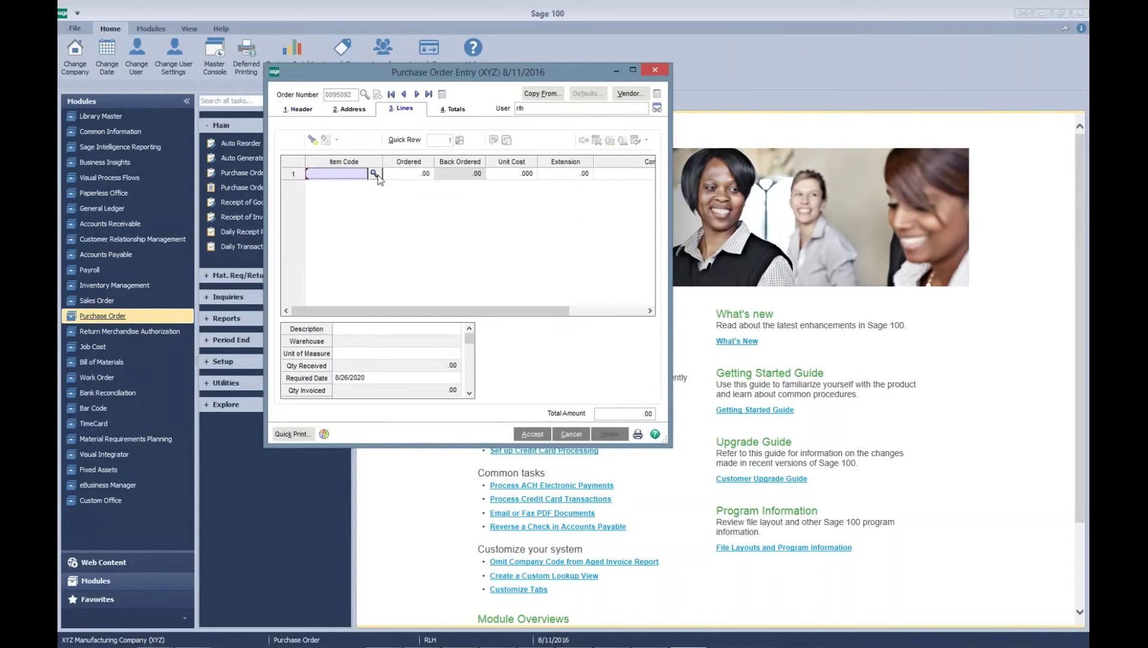
Step: Add line 1: 10,000 CAPAC-14549 capacitors at .700 each, totalling 7,000.00
{"action": "left_click", "coordinate": [377, 175]}
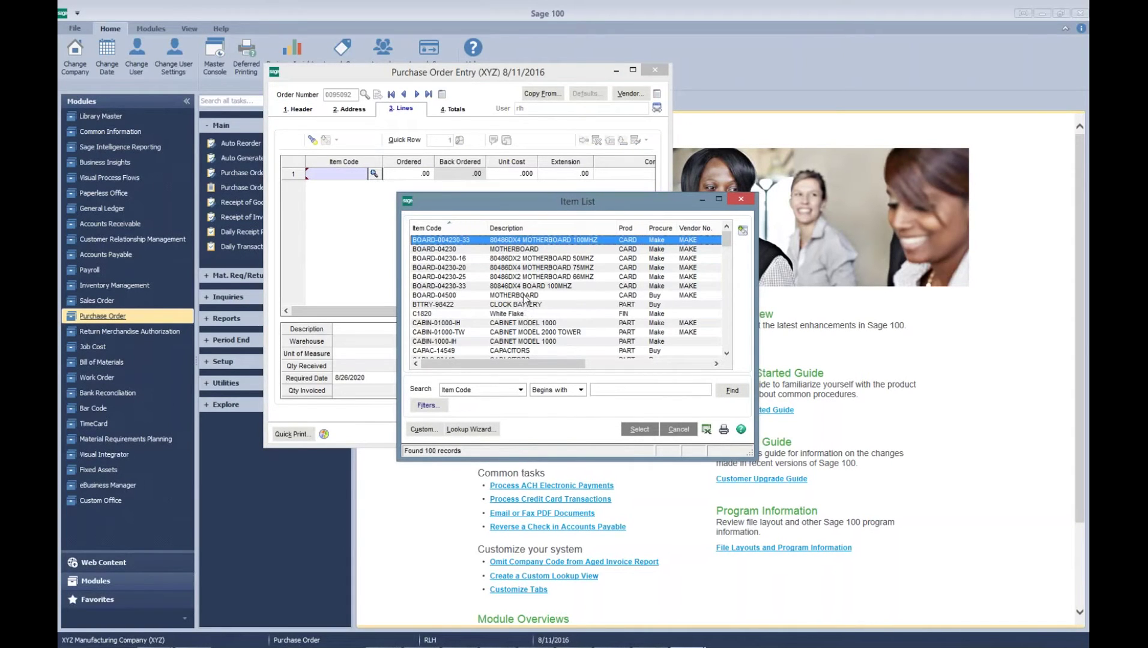
{"action": "left_click", "coordinate": [525, 351]}
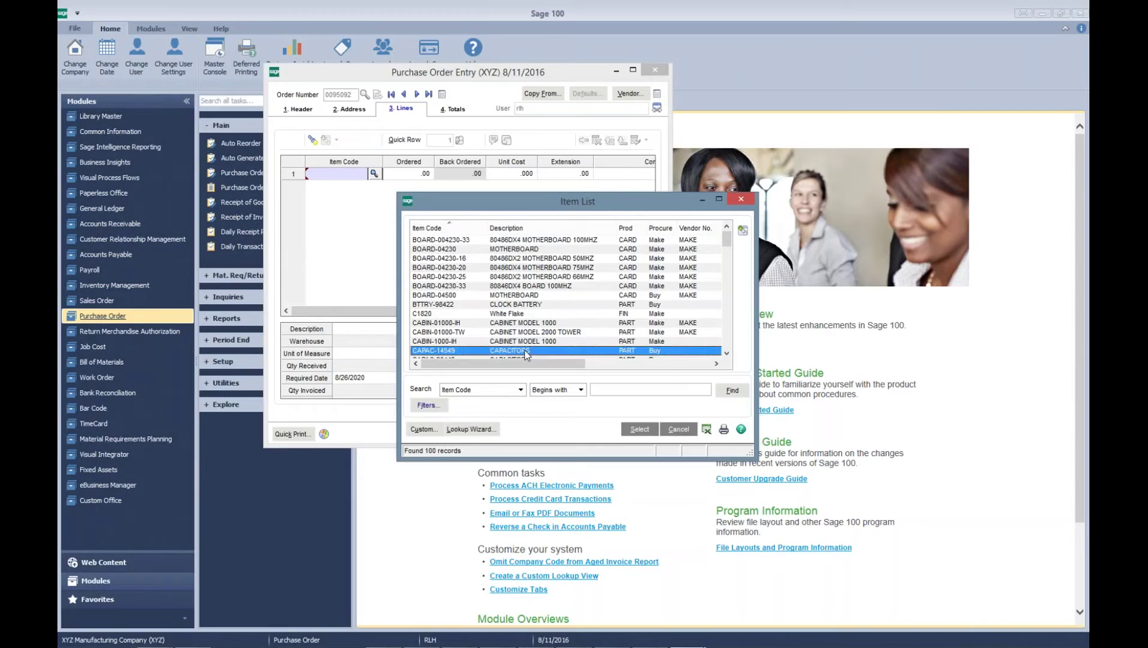
{"action": "double_click", "coordinate": [526, 353]}
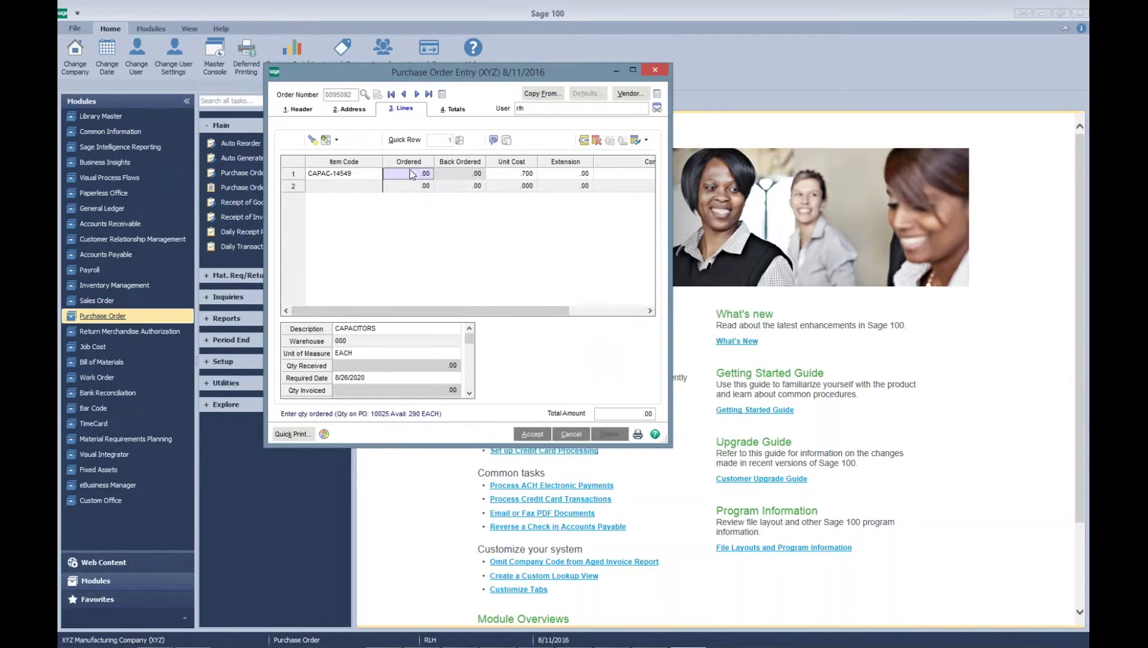
{"action": "type", "text": "10,000"}
{"action": "key", "text": "Tab"}
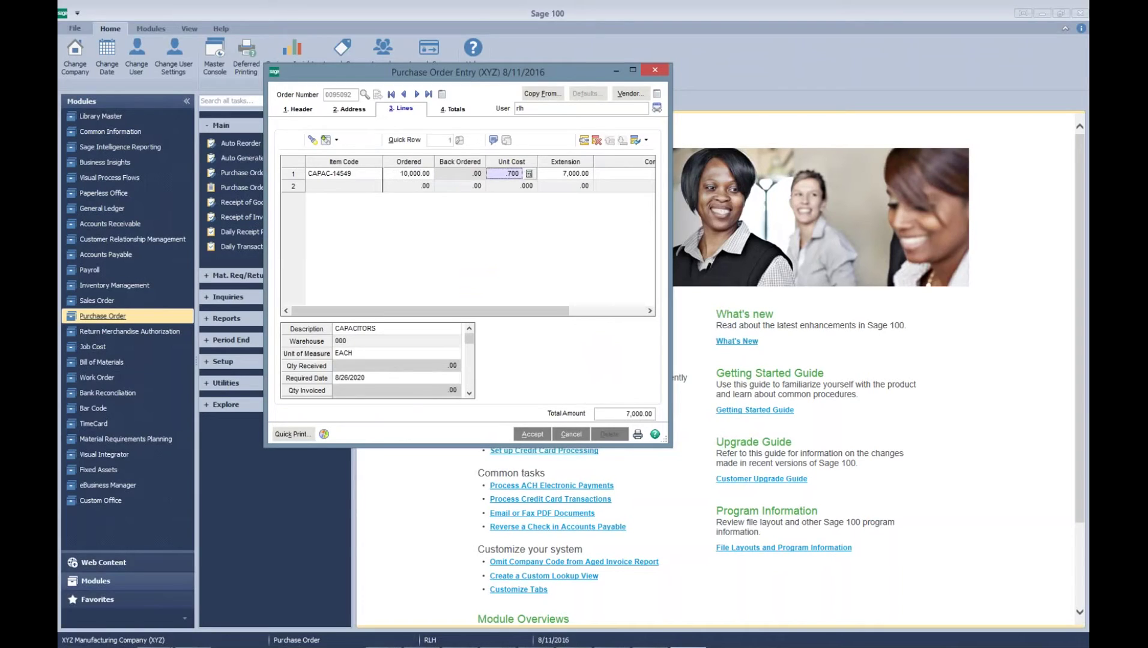
Step: On the order totals, enter a 1,000.00 prepaid amount and the prepaid check number, leaving 6,000.00 due
{"action": "left_click", "coordinate": [452, 110]}
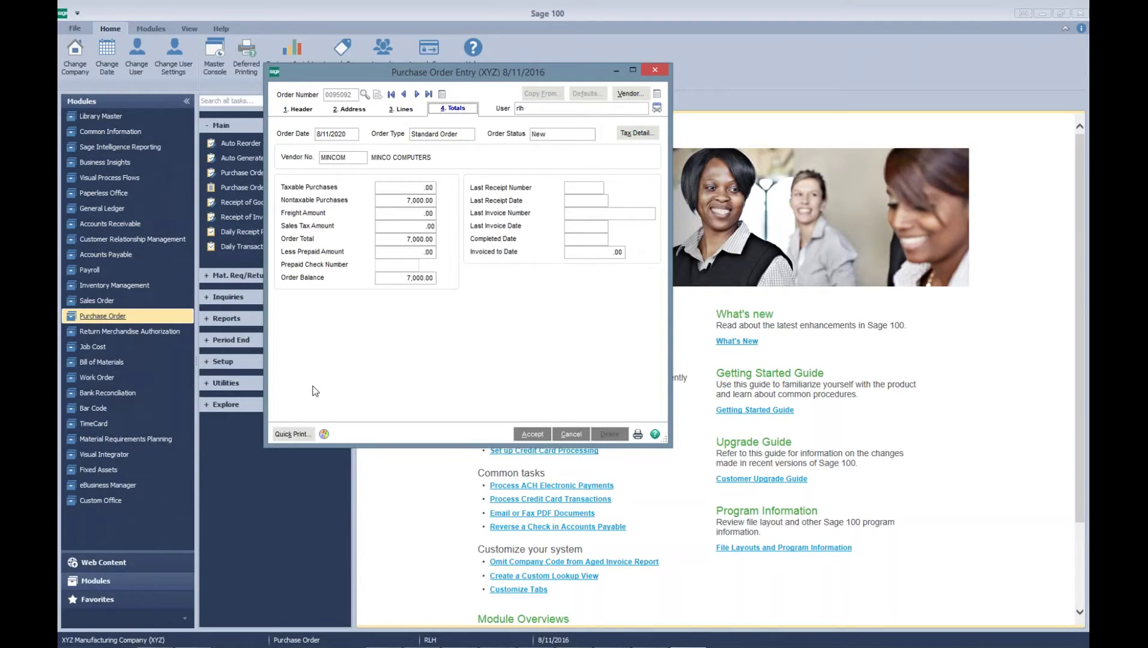
{"action": "left_click", "coordinate": [416, 251]}
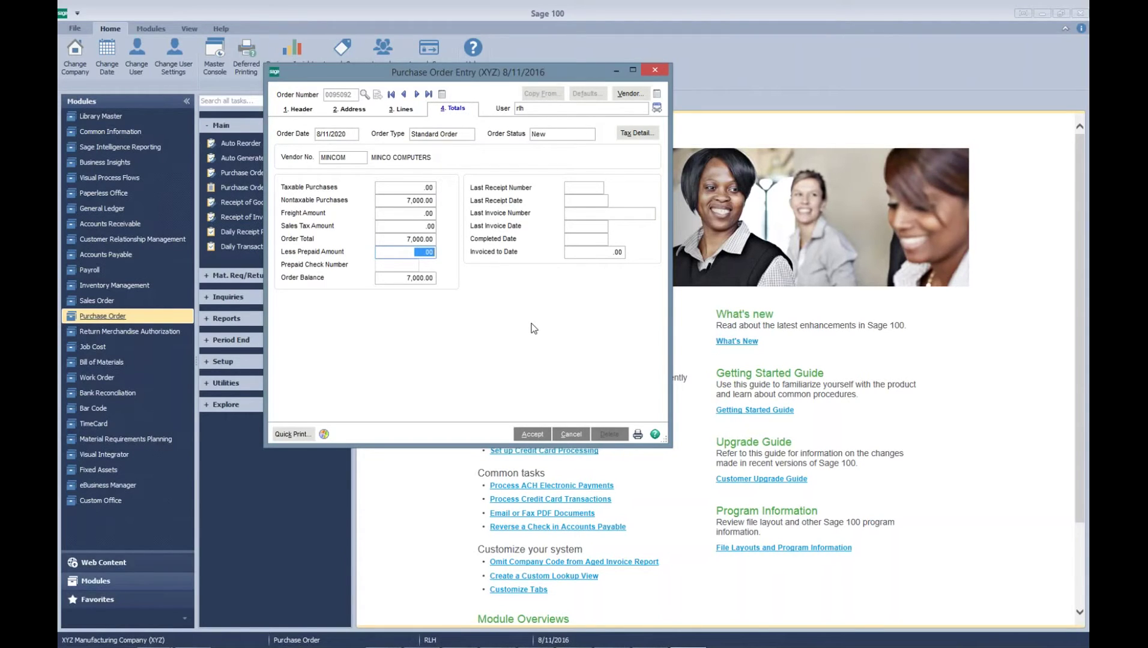
{"action": "type", "text": ".01"}
{"action": "key", "text": "Tab"}
{"action": "type", "text": "000003"}
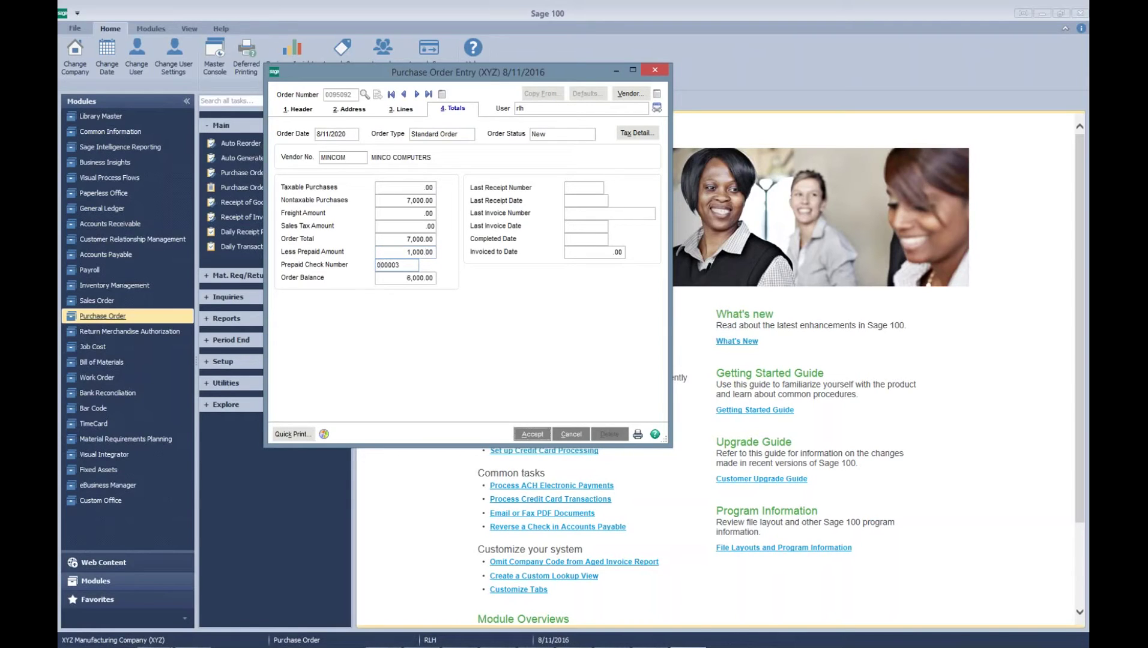
Step: Save the purchase order and start a new goods receipt for the MINCO COMPUTERS purchase order
{"action": "left_click", "coordinate": [535, 434]}
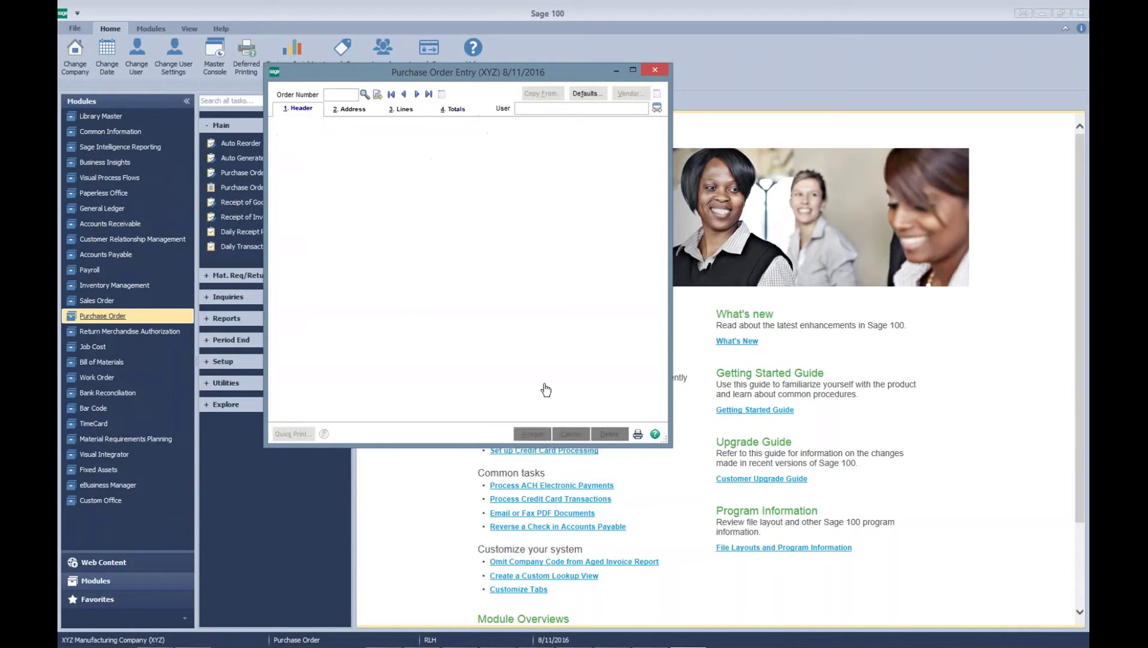
{"action": "left_click", "coordinate": [655, 70]}
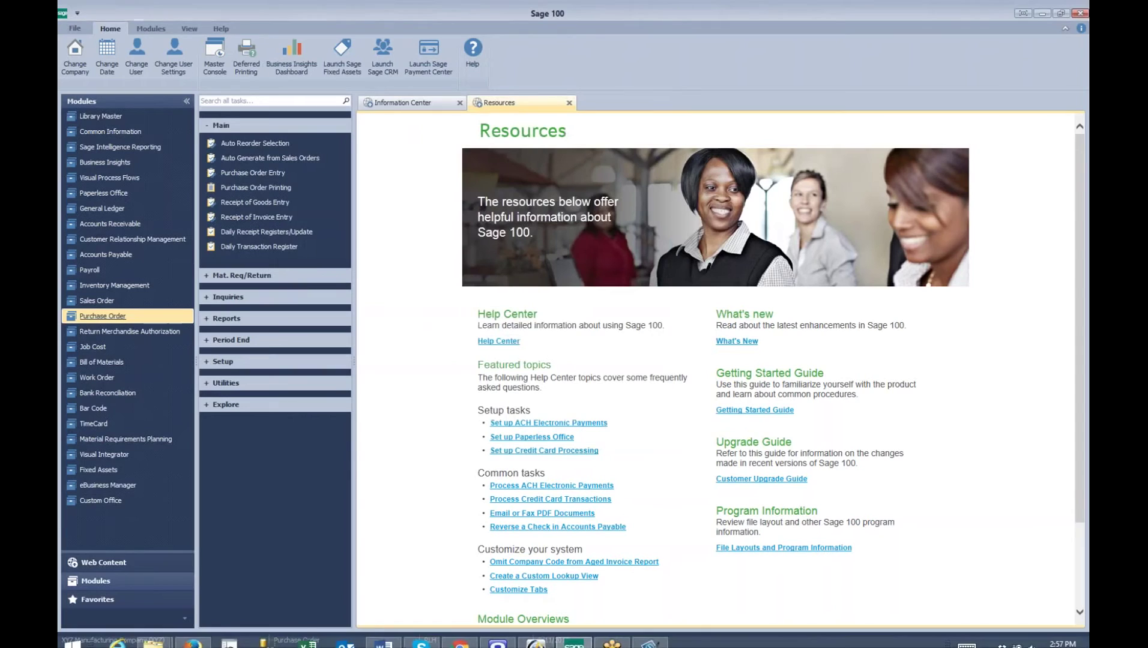
{"action": "left_click", "coordinate": [260, 203]}
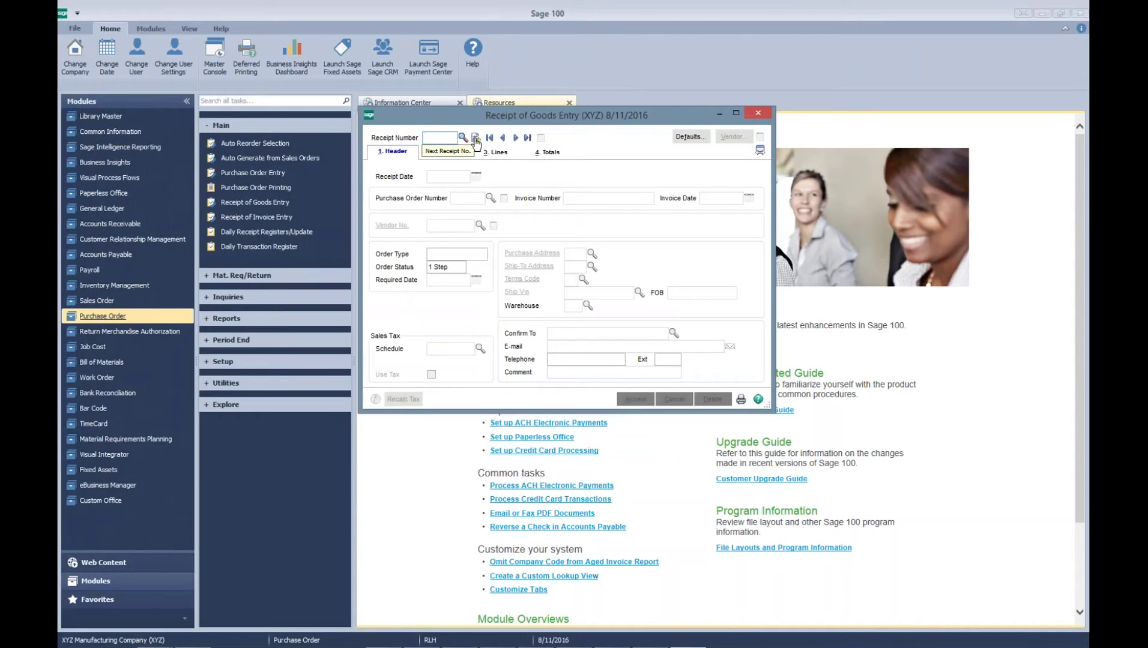
{"action": "left_click", "coordinate": [476, 140]}
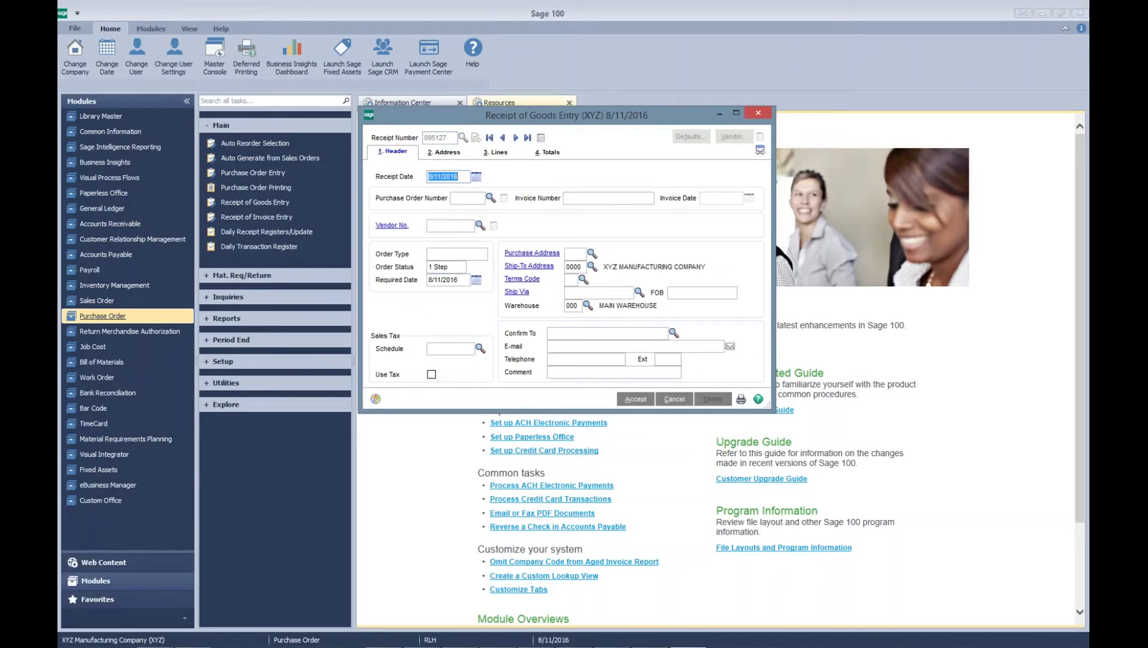
{"action": "left_click", "coordinate": [490, 197]}
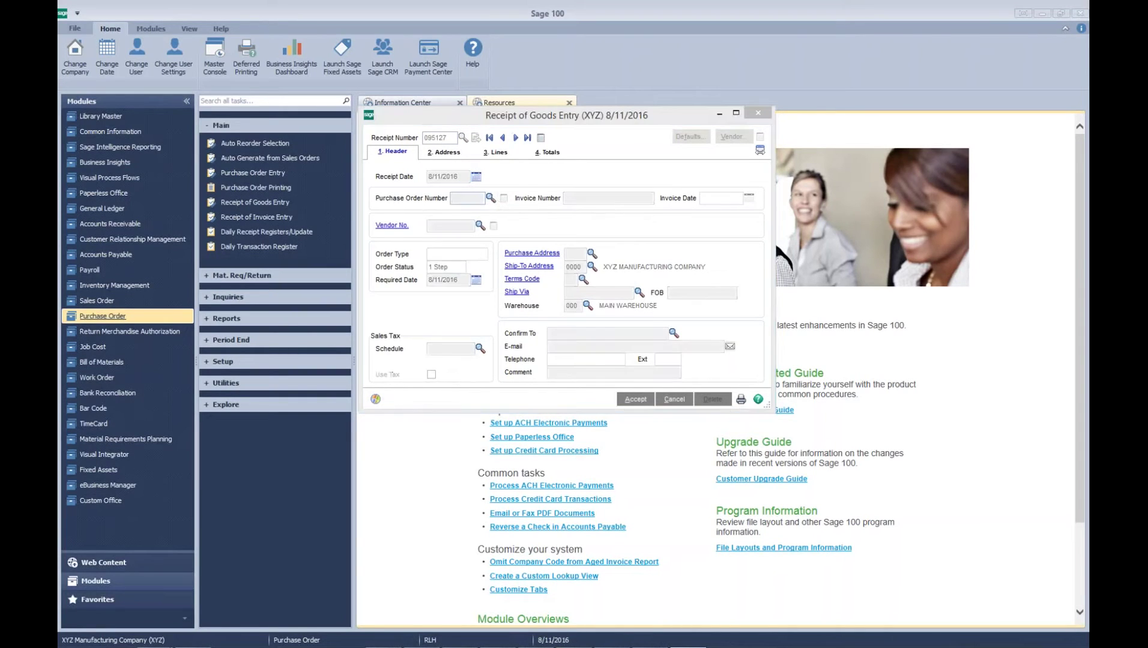
{"action": "left_click", "coordinate": [639, 332]}
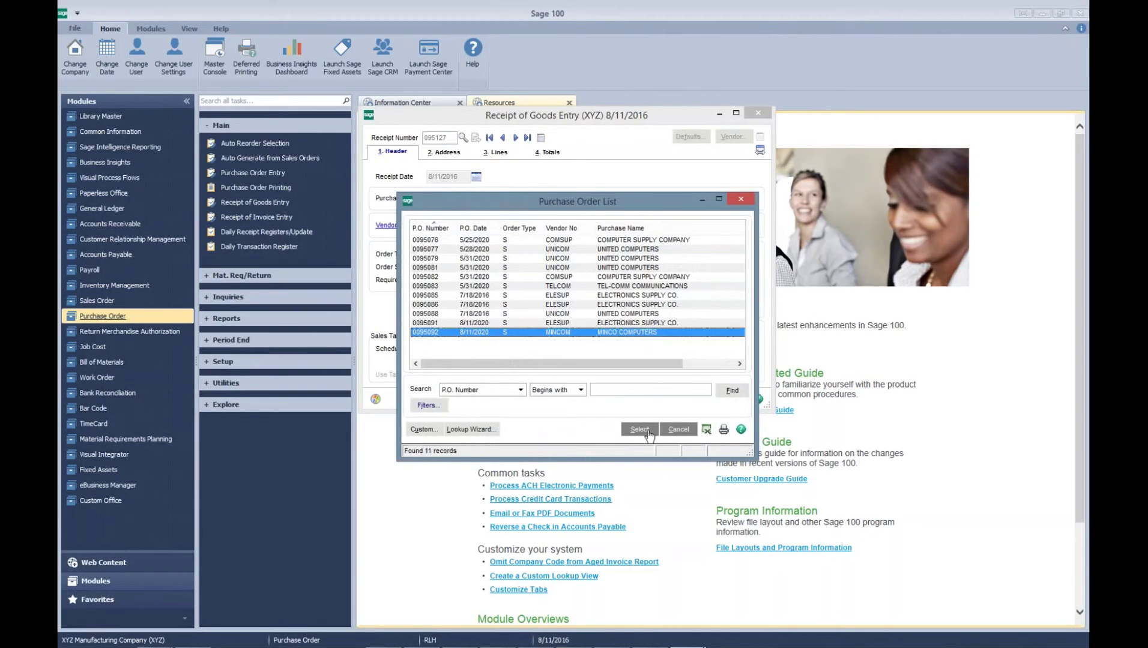
{"action": "left_click", "coordinate": [639, 430]}
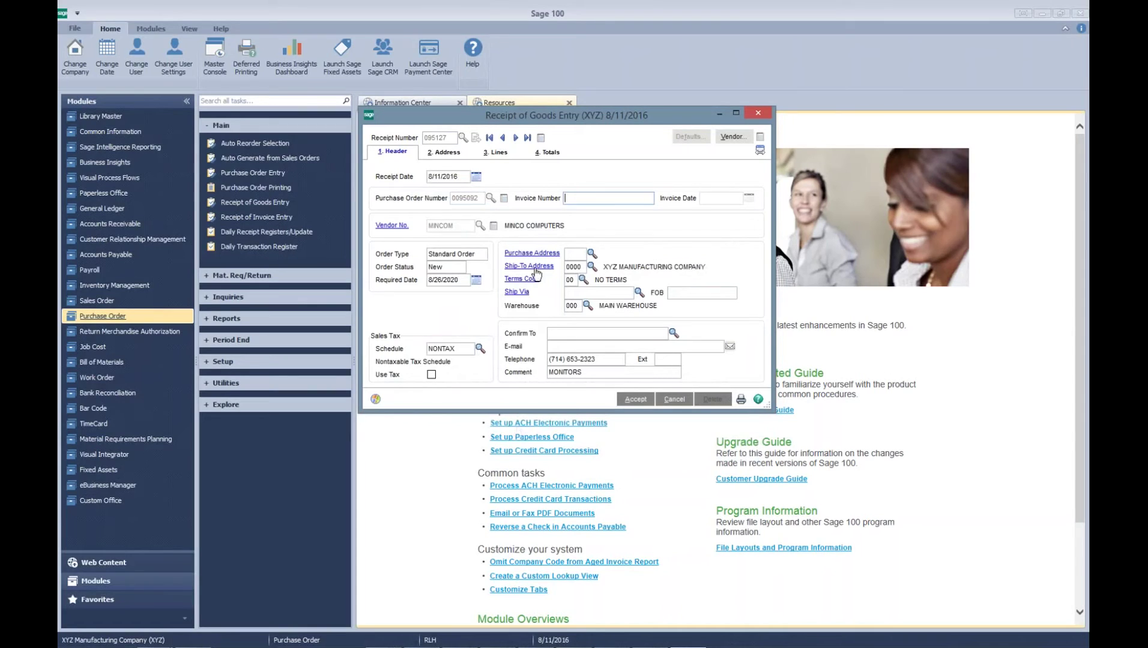
Step: Enter the vendor's invoice number and correct the invoice and receipt dates to 8/11/2020
{"action": "type", "text": "6504650"}
{"action": "key", "text": "Tab"}
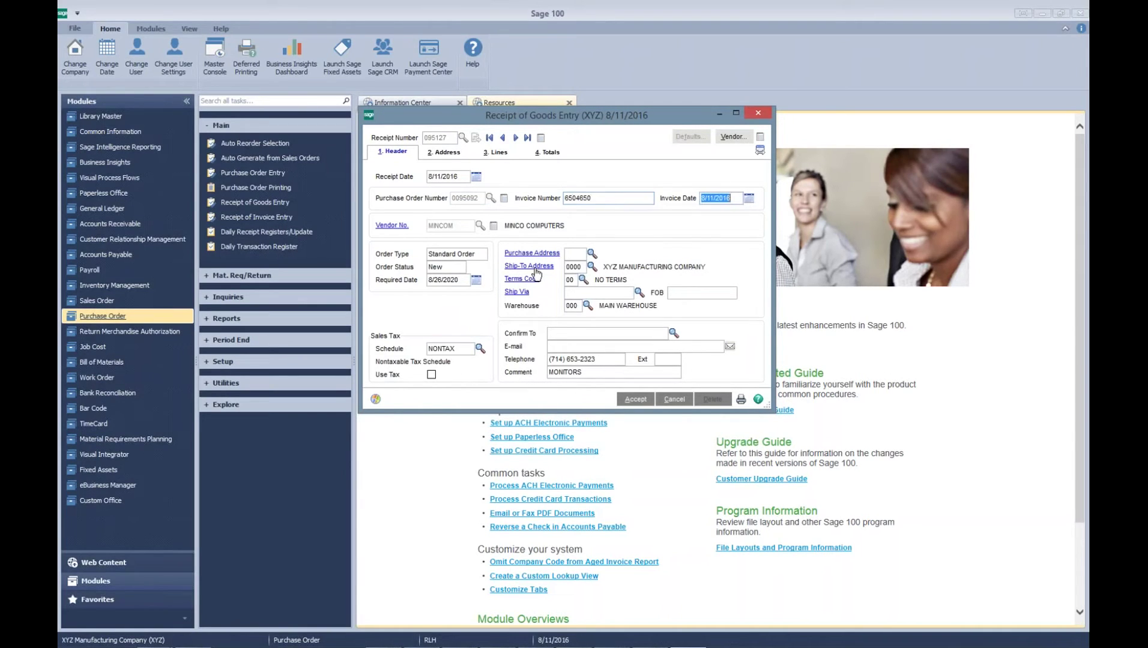
{"action": "key", "text": "End"}
{"action": "key", "text": "BackSpace"}
{"action": "type", "text": "20"}
{"action": "key", "text": "Tab"}
{"action": "left_click", "coordinate": [459, 174]}
{"action": "type", "text": "20"}
{"action": "key", "text": "Tab"}
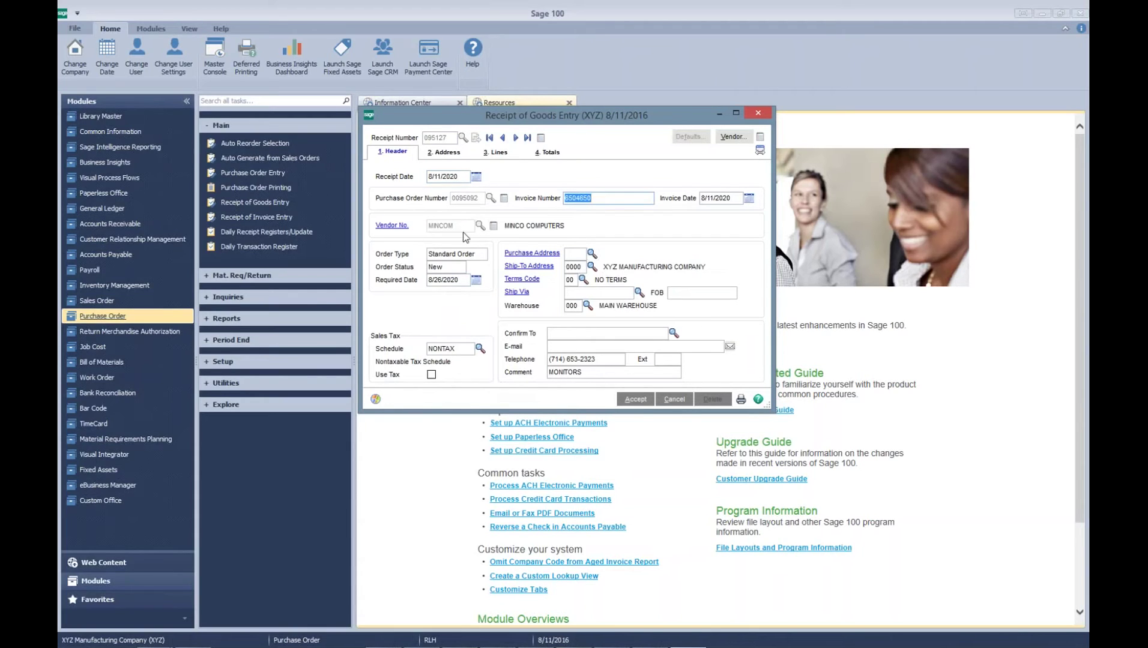
Step: Receive the full PO quantity, check the 1,000.00 prepayment and 6,000.00 balance, and accept the receipt
{"action": "left_click", "coordinate": [495, 152]}
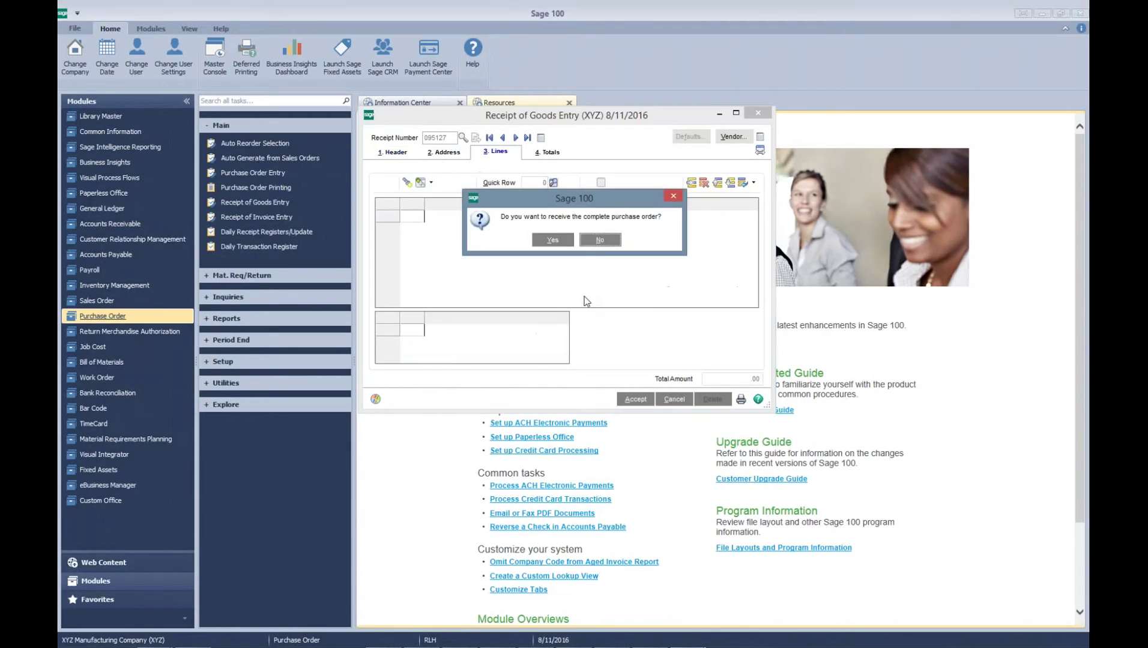
{"action": "left_click", "coordinate": [552, 240]}
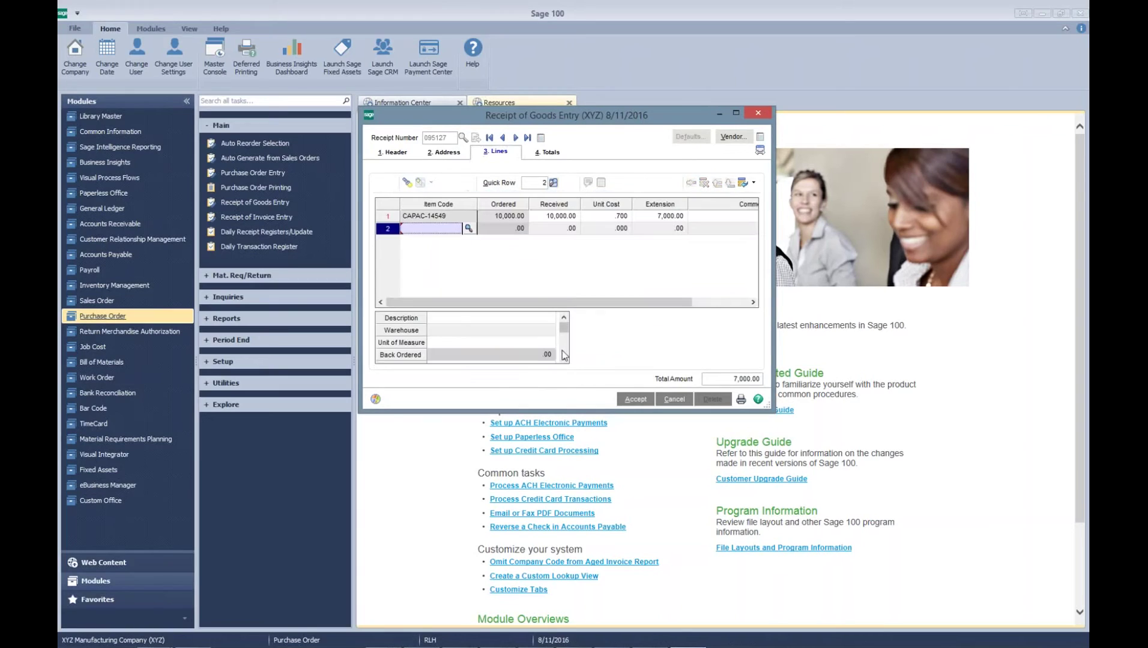
{"action": "key", "text": "alt+4"}
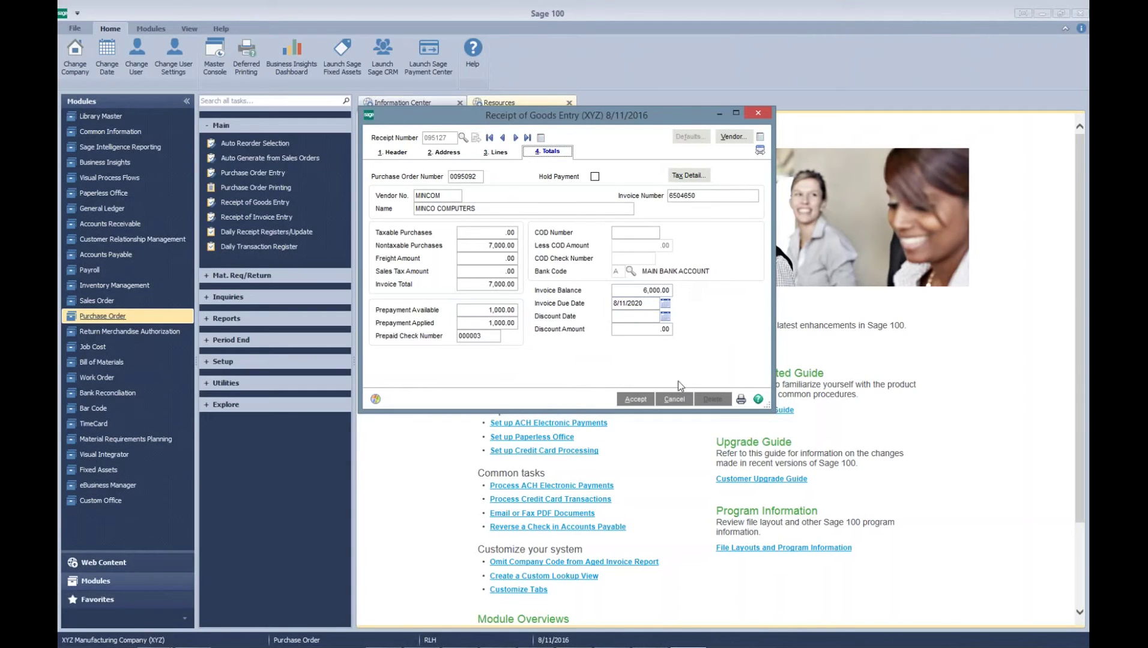
{"action": "left_click", "coordinate": [635, 399]}
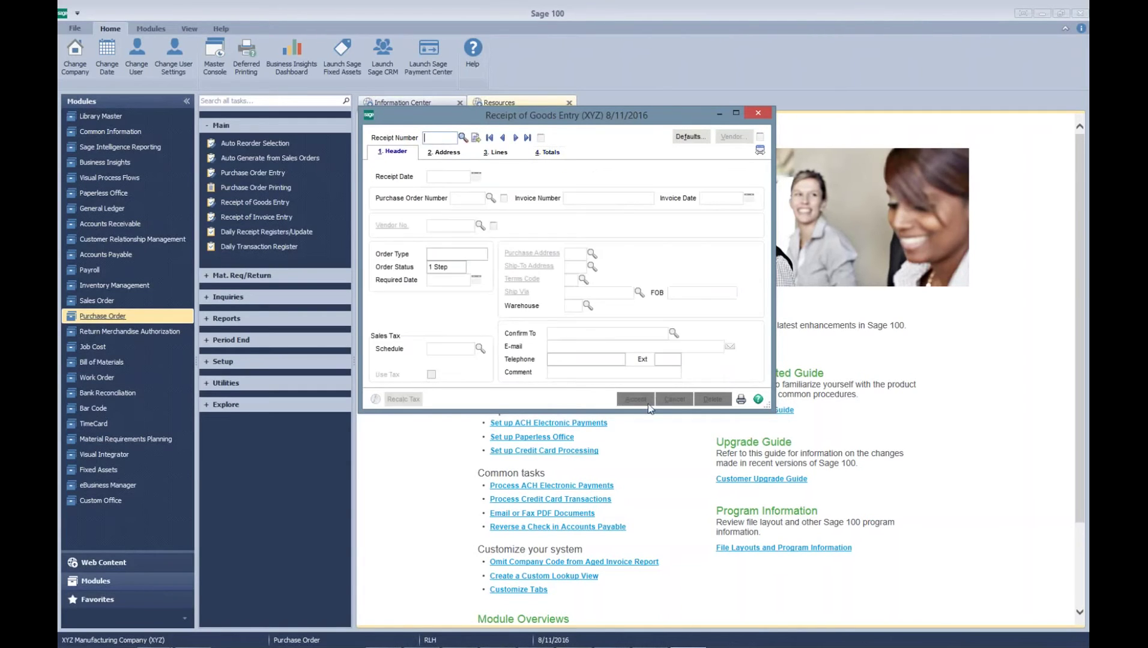
Step: Preview the Daily Receipt Registers to Snagit 11 with an 8/11/2020 posting date
{"action": "key", "text": "Escape"}
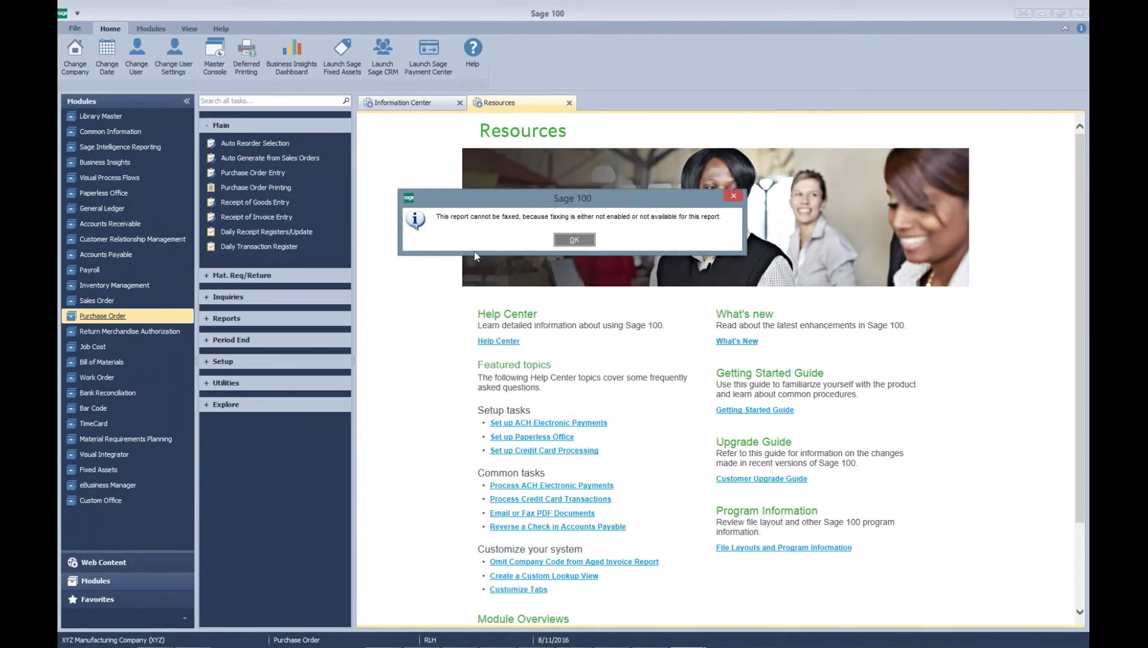
{"action": "left_click", "coordinate": [577, 239]}
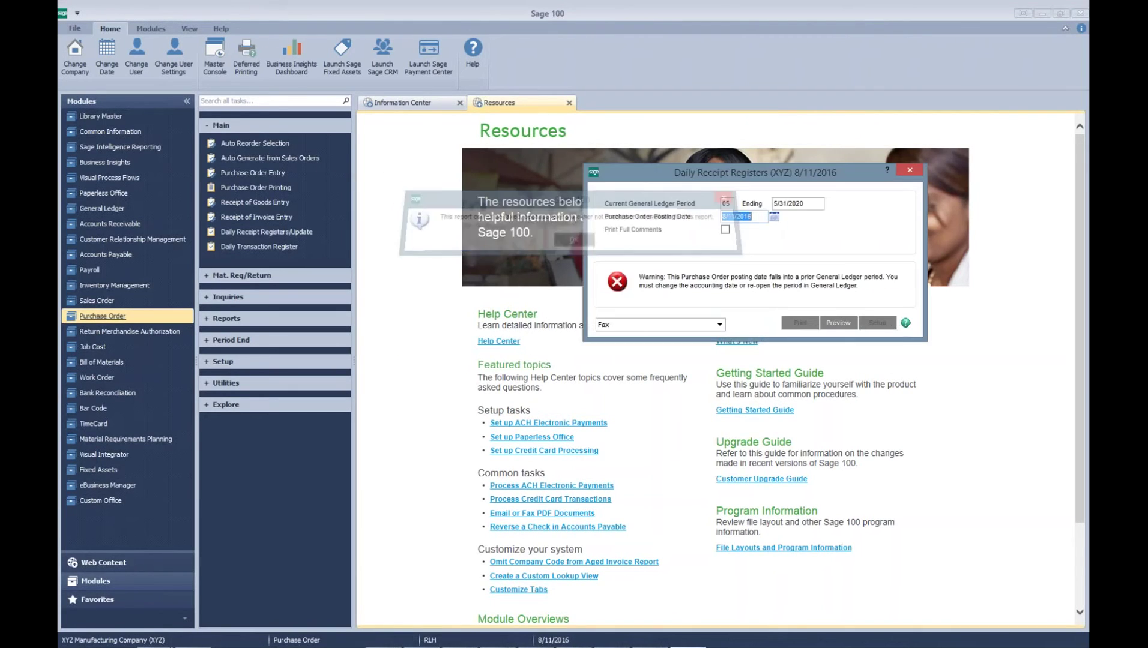
{"action": "left_click", "coordinate": [640, 325]}
{"action": "left_click", "coordinate": [617, 372]}
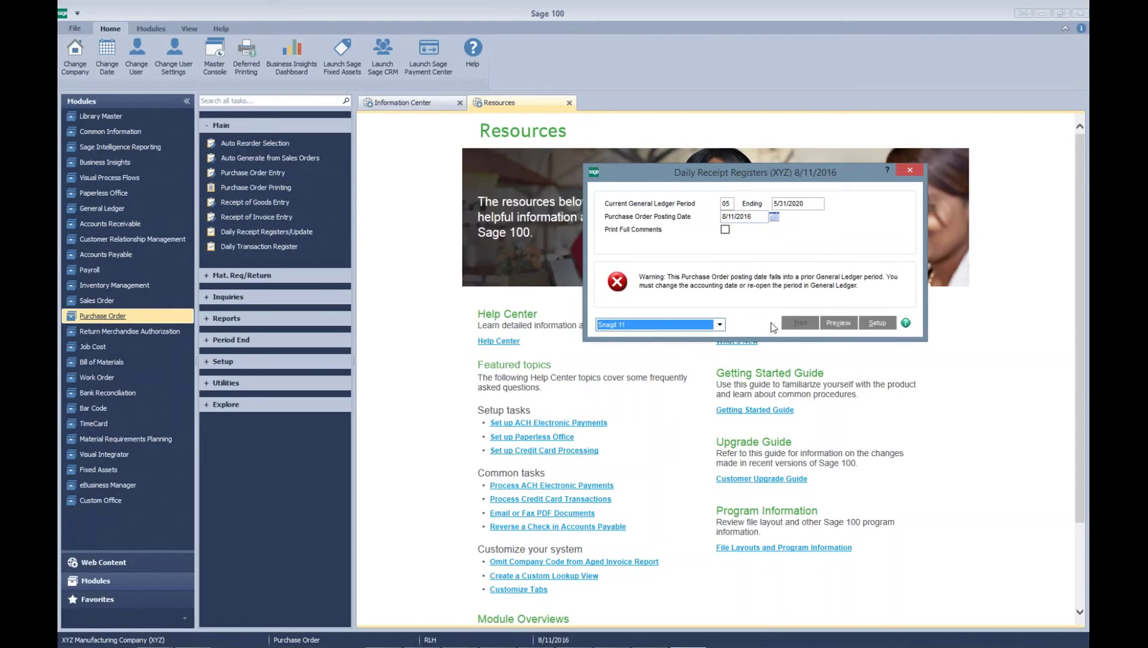
{"action": "left_click", "coordinate": [753, 218]}
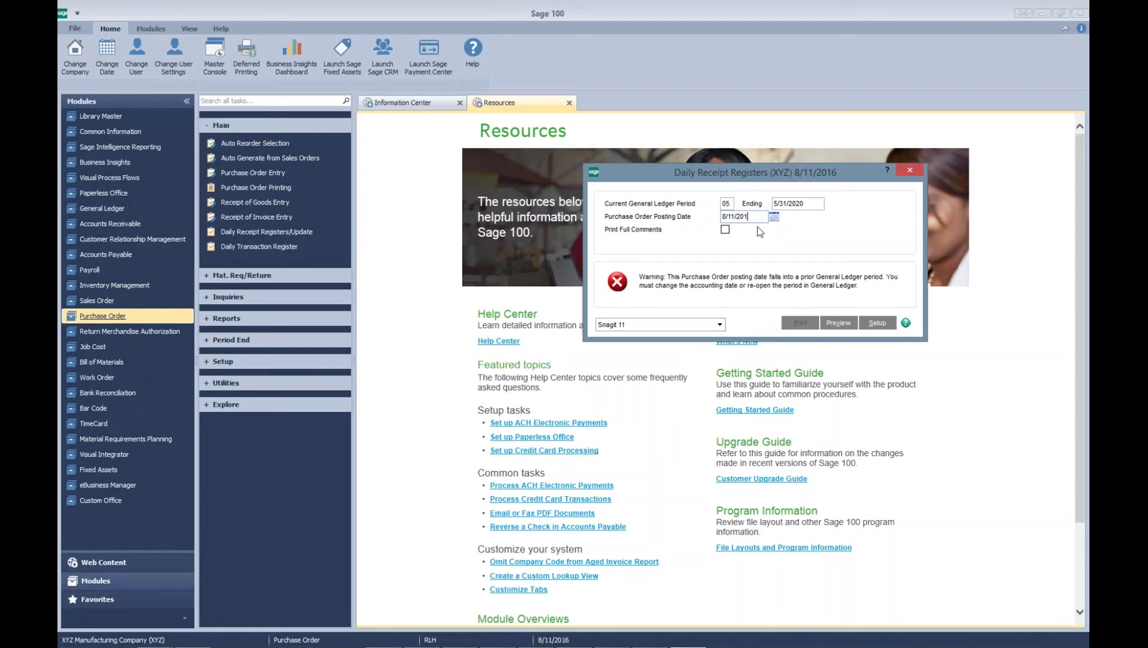
{"action": "type", "text": "8/11/2020"}
{"action": "key", "text": "Tab"}
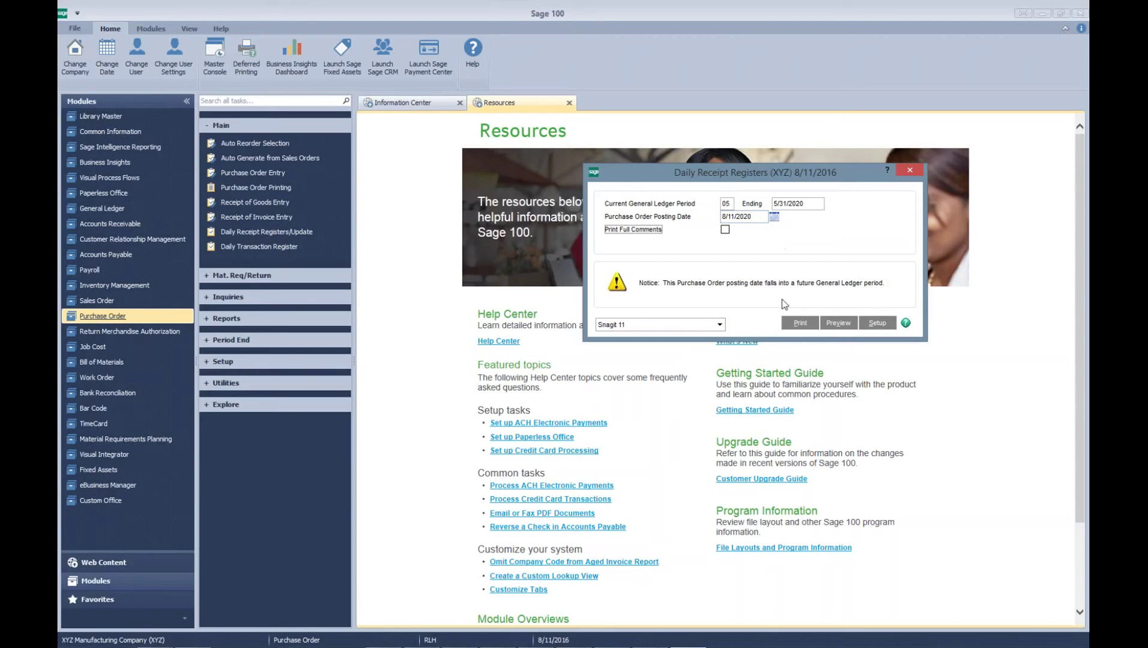
{"action": "left_click", "coordinate": [838, 324]}
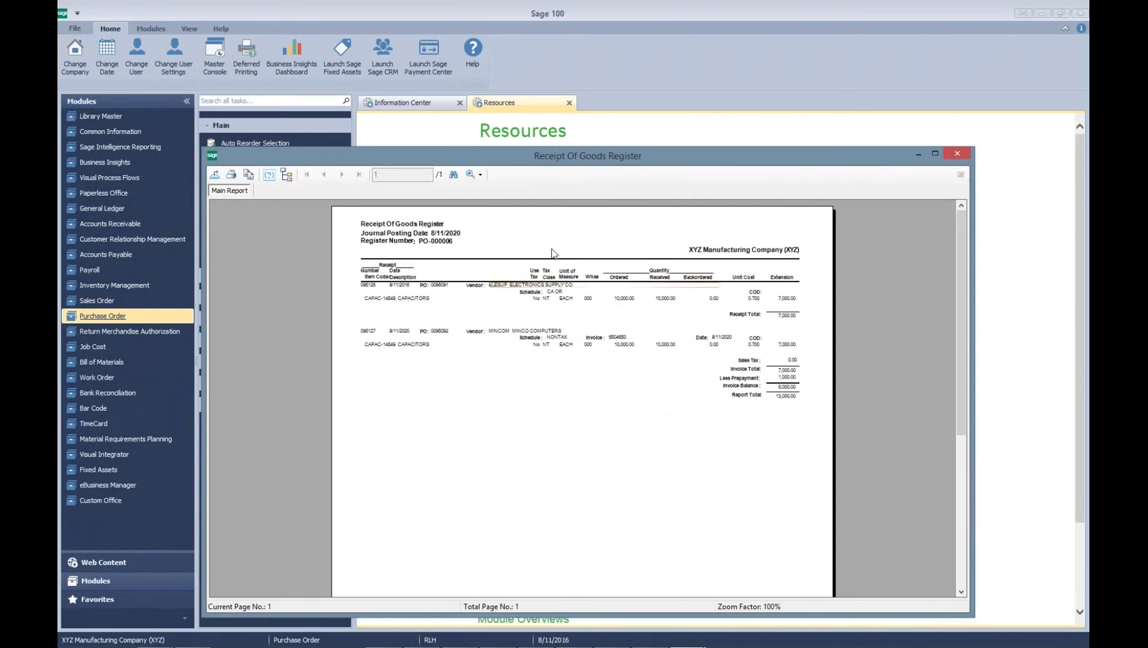
Step: Zoom the Receipt Of Goods Register to 150%, maximize it for review, then close it
{"action": "left_click", "coordinate": [475, 174]}
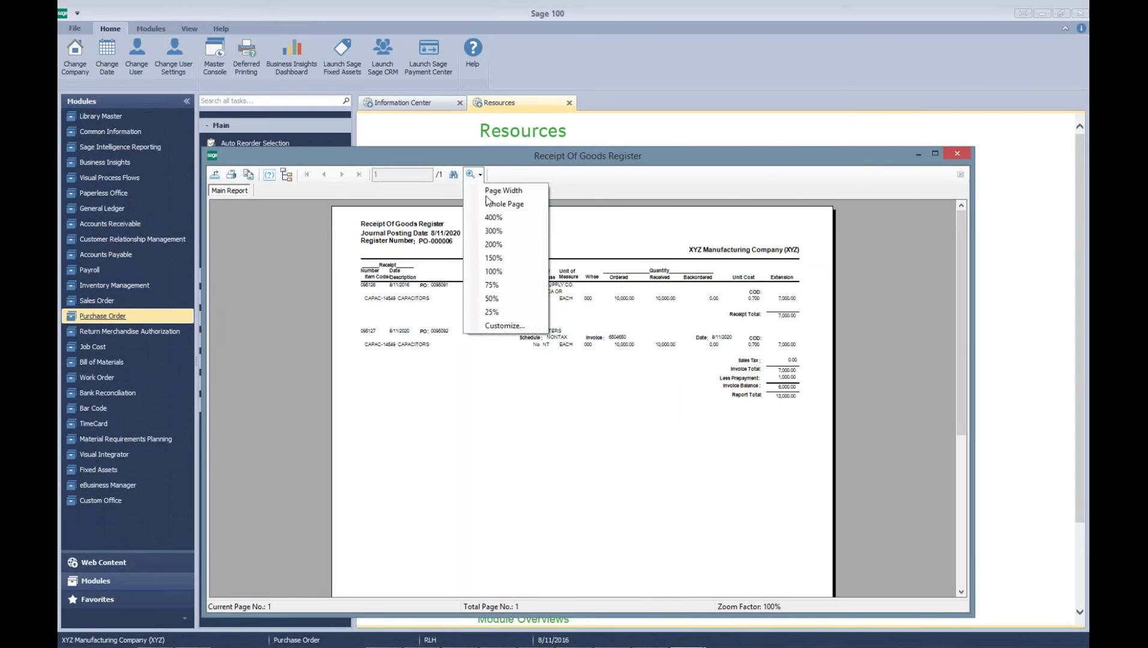
{"action": "left_click", "coordinate": [493, 258]}
{"action": "left_click", "coordinate": [934, 154]}
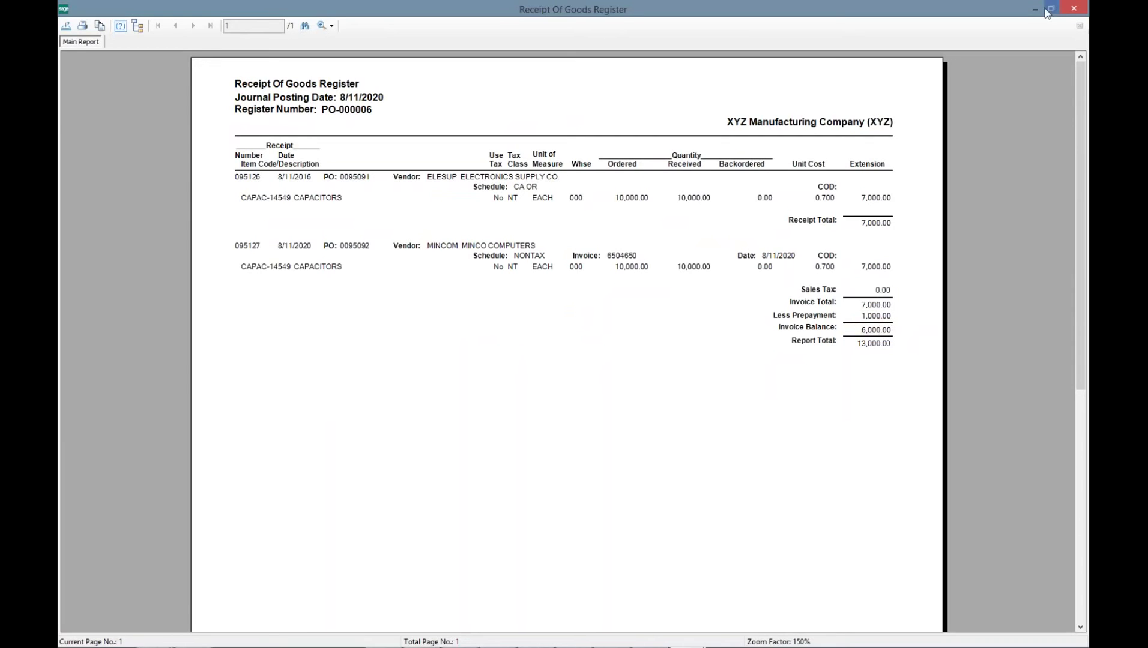
{"action": "left_click", "coordinate": [1073, 8]}
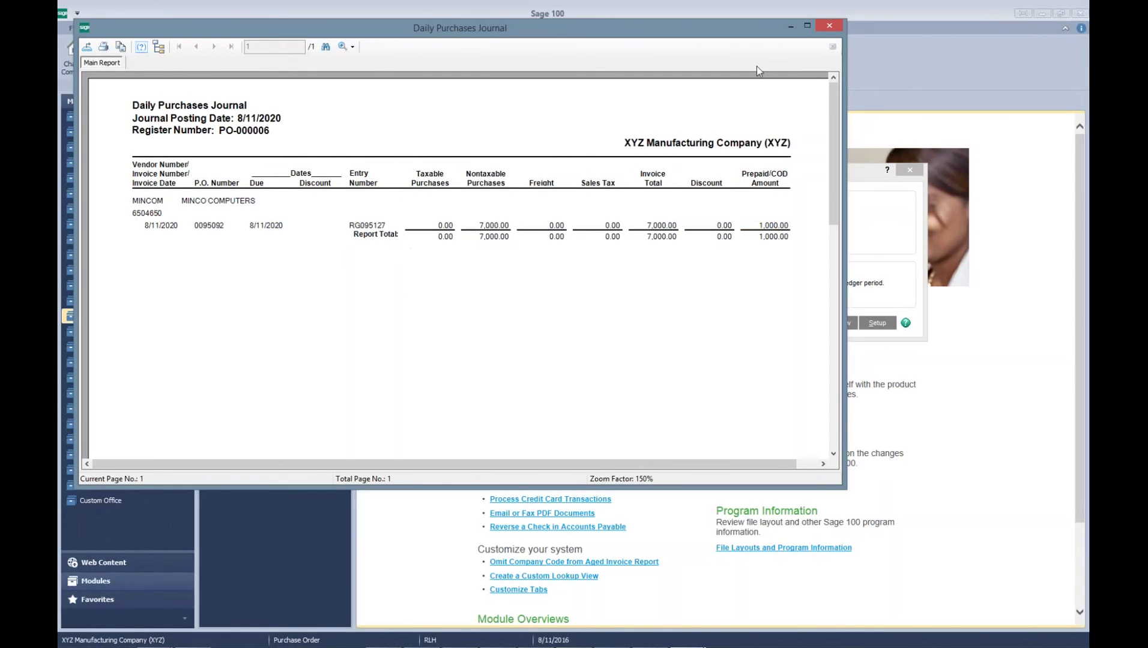
Step: Close the Daily Purchases Journal and tax summary previews and confirm updating the Daily Receipt Registers
{"action": "left_click", "coordinate": [834, 26]}
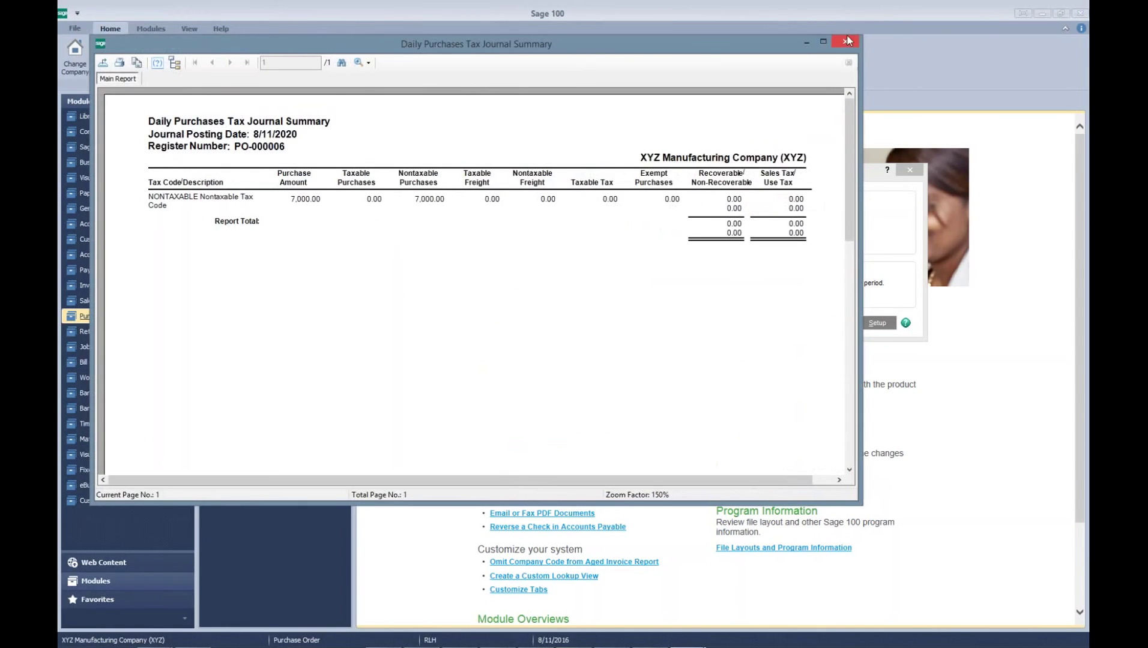
{"action": "left_click", "coordinate": [846, 34]}
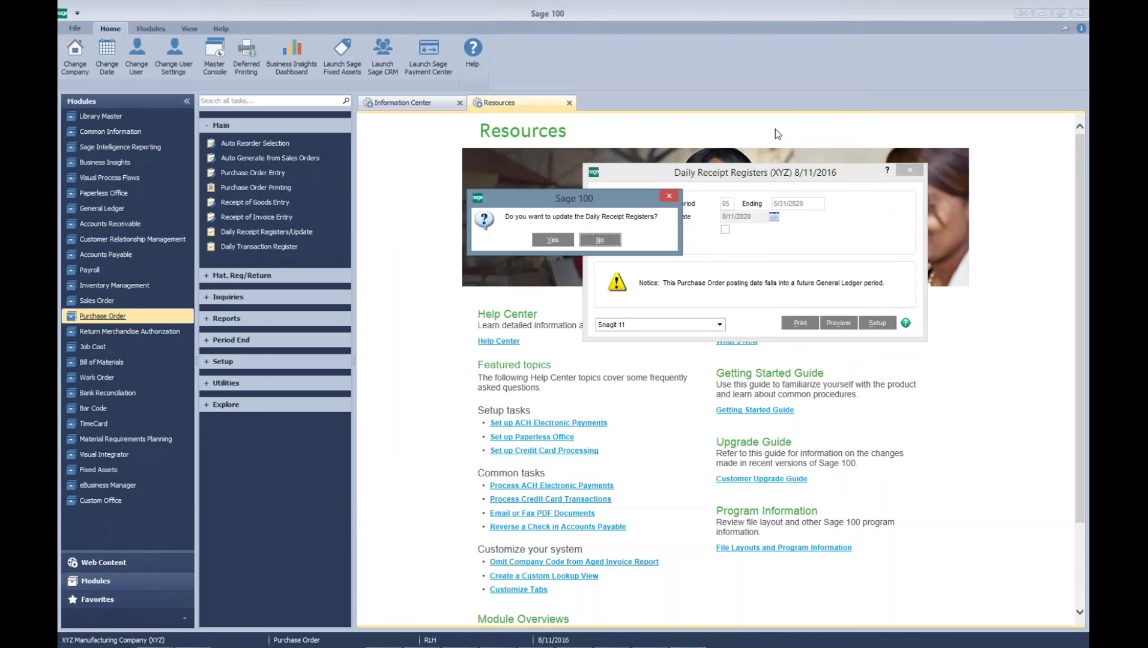
{"action": "left_click", "coordinate": [549, 240]}
Step: Print the 14,000.00 Daily Transaction Register to Snagit, review it, and post it
{"action": "left_click", "coordinate": [600, 240]}
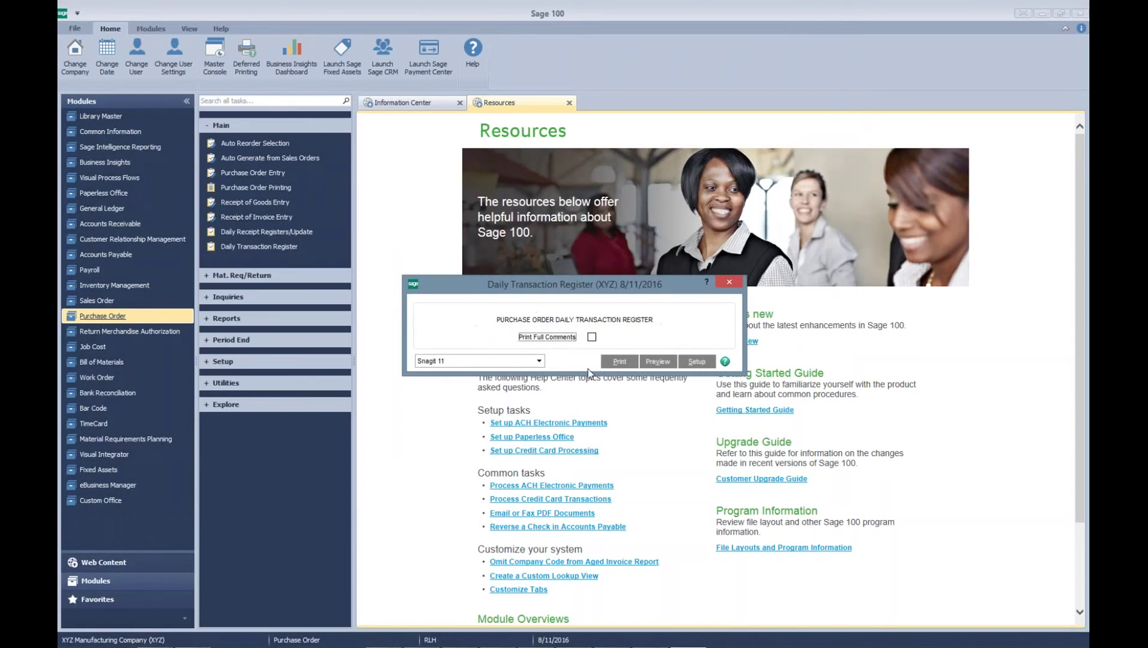
{"action": "left_click", "coordinate": [623, 362]}
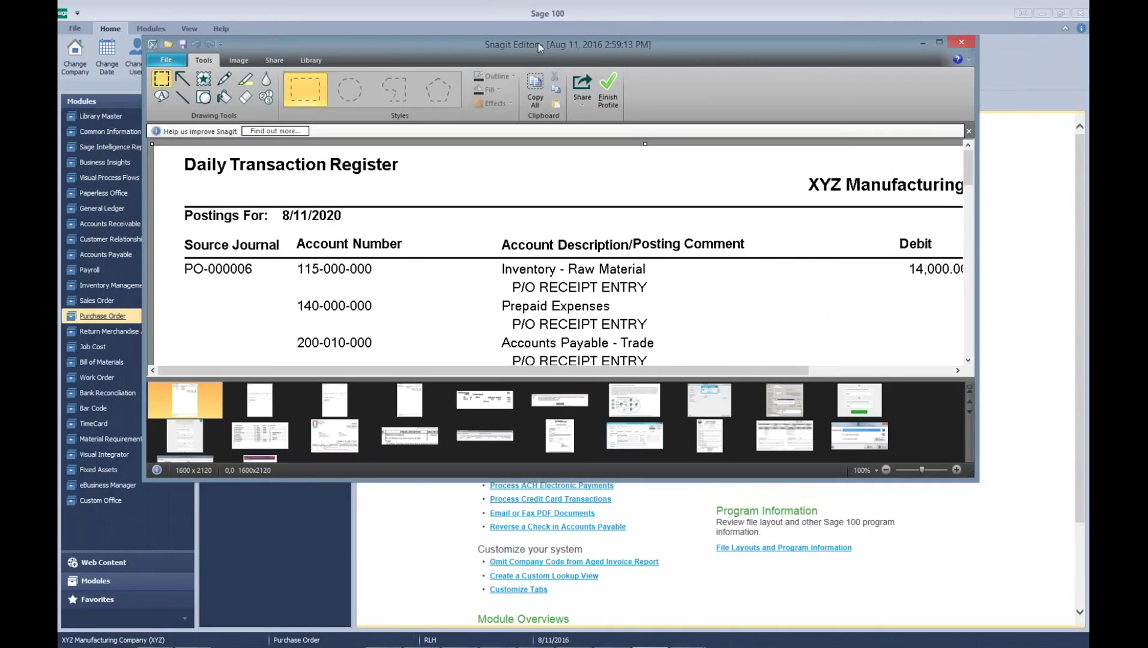
{"action": "left_click", "coordinate": [938, 43]}
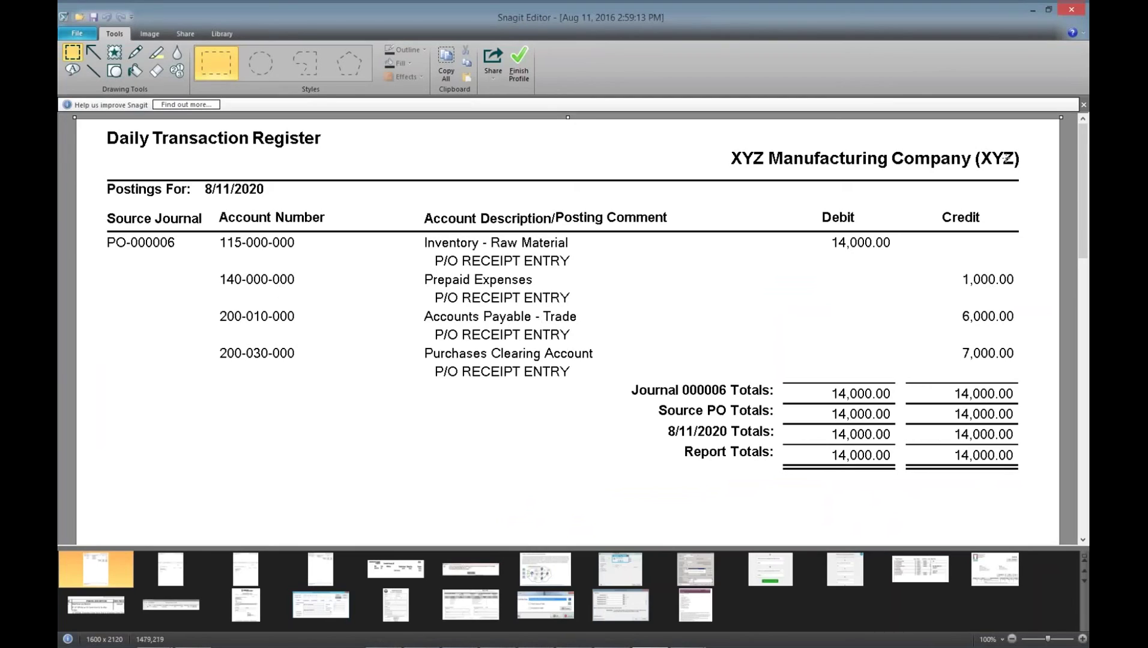
{"action": "left_click", "coordinate": [1074, 13]}
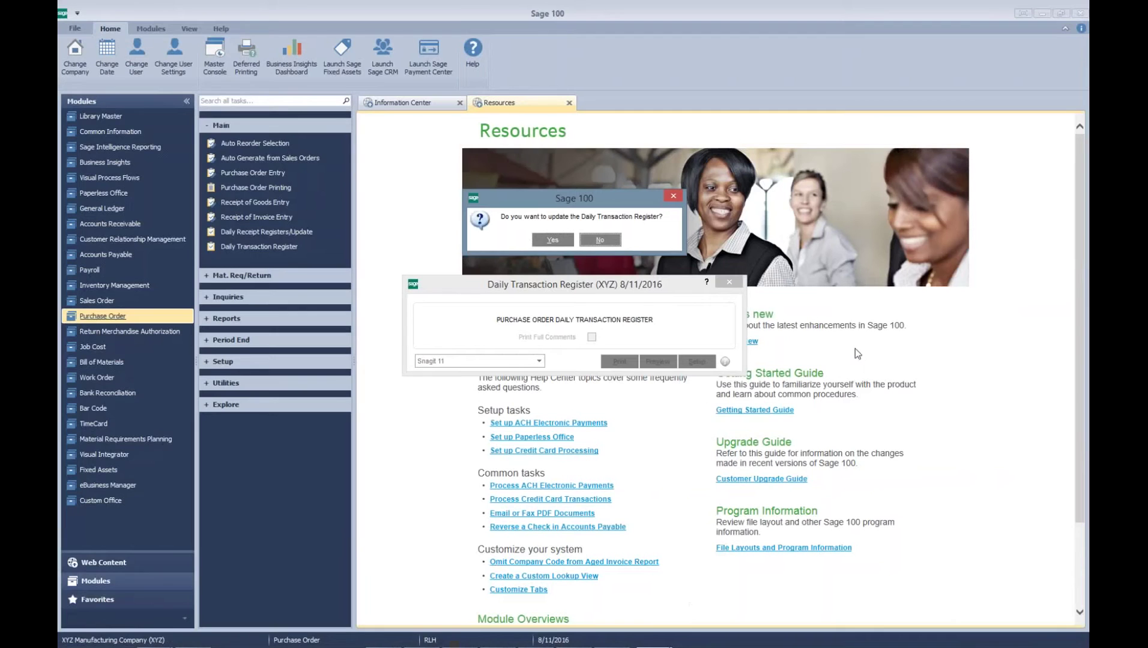
{"action": "left_click", "coordinate": [551, 241]}
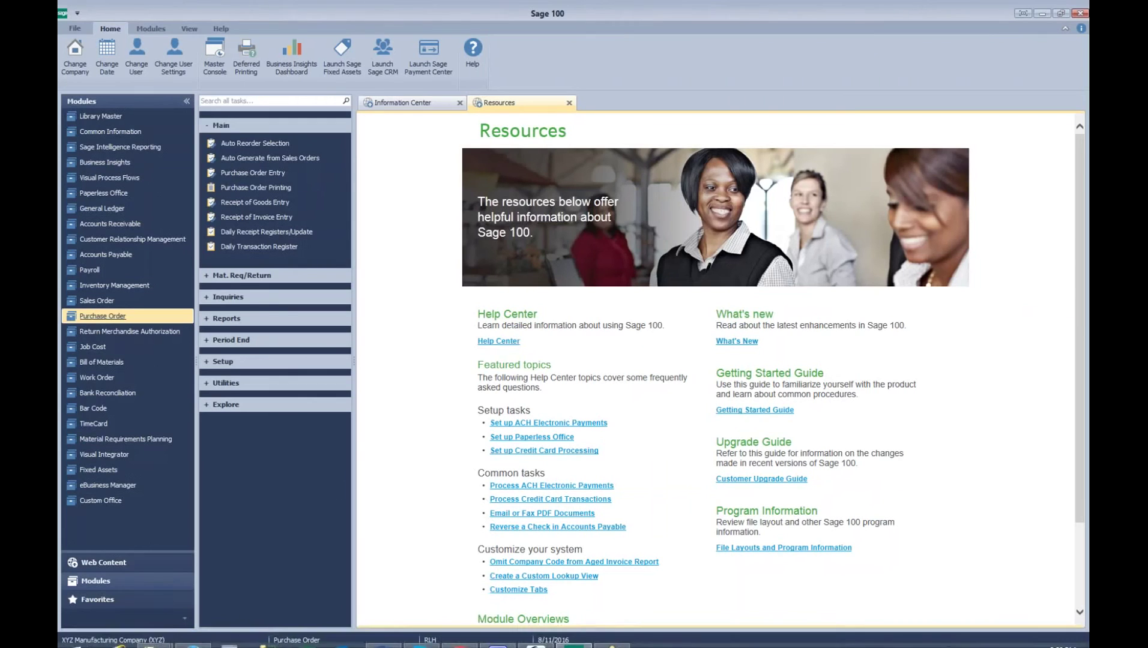
Step: Open the General Ledger Detail Report with output sent to Snagit 11
{"action": "left_click", "coordinate": [108, 209]}
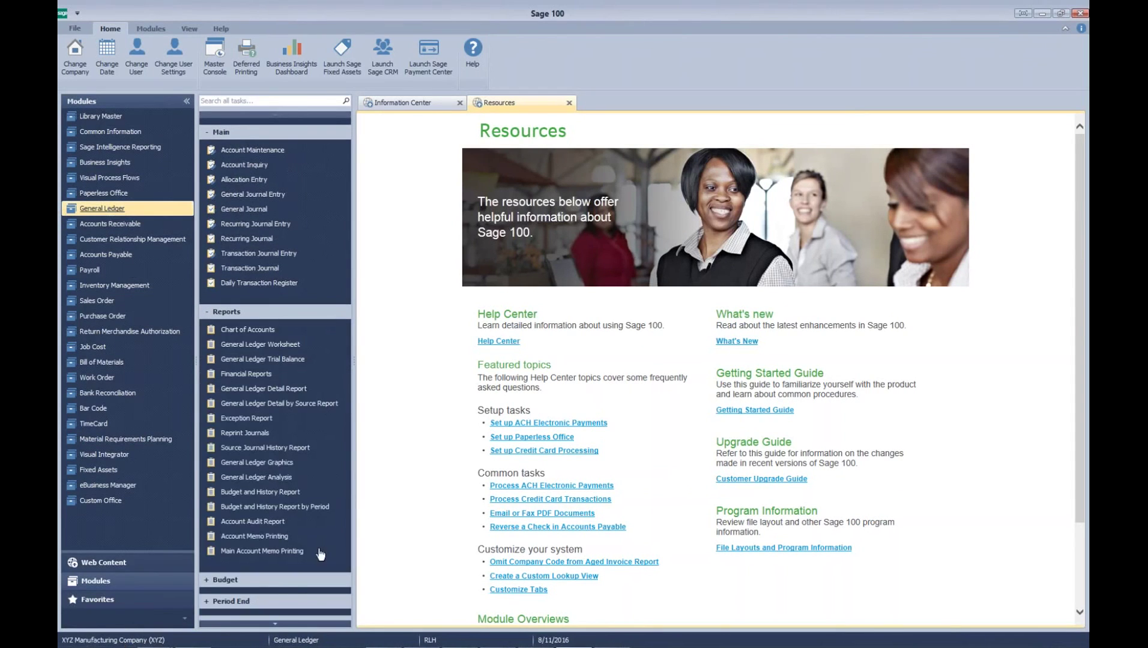
{"action": "left_click", "coordinate": [273, 389]}
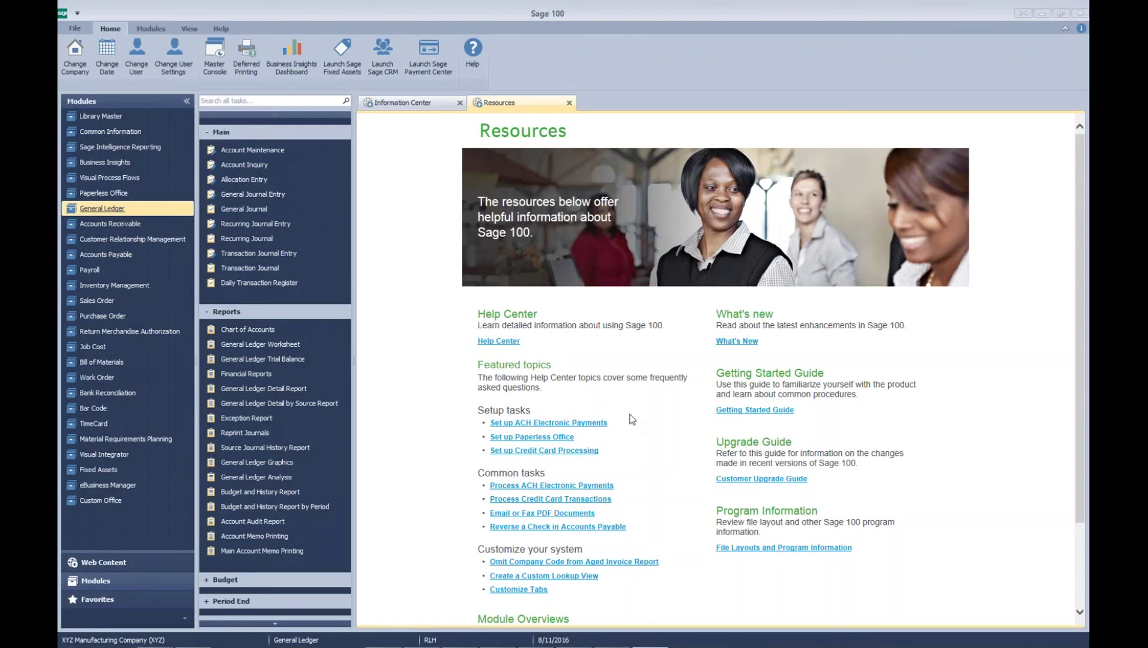
{"action": "key", "text": "Return"}
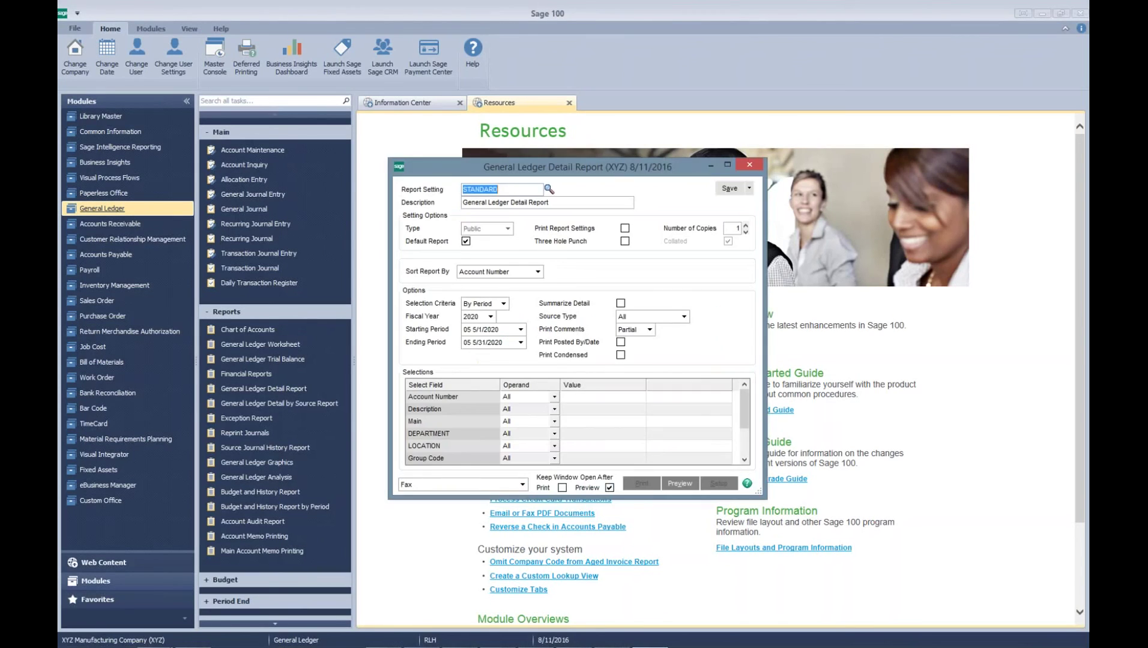
{"action": "left_click", "coordinate": [495, 491]}
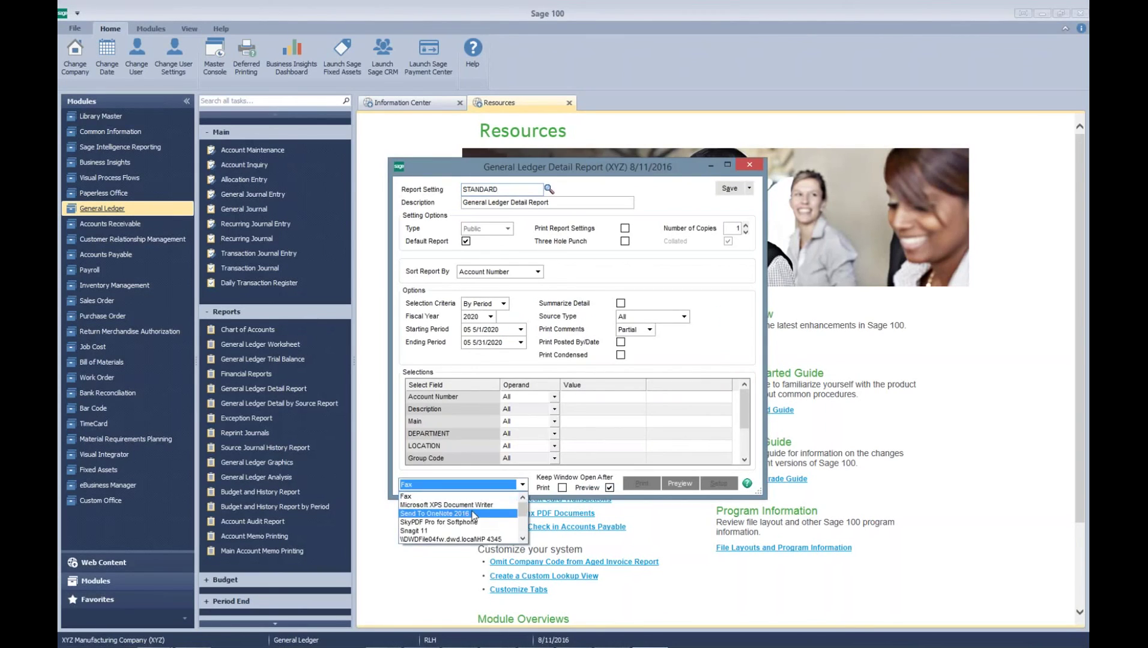
{"action": "left_click", "coordinate": [442, 534]}
Step: Start the report at period 08 and limit it to Prepaid Expenses account 140-000-000
{"action": "left_click", "coordinate": [520, 329]}
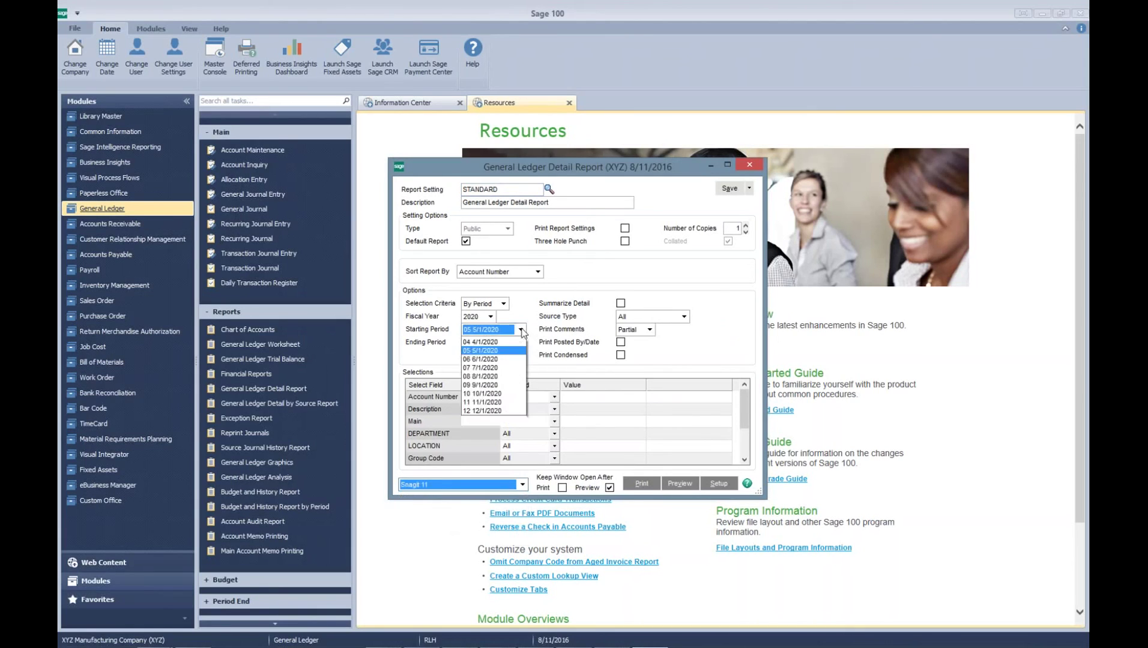
{"action": "left_click", "coordinate": [492, 401]}
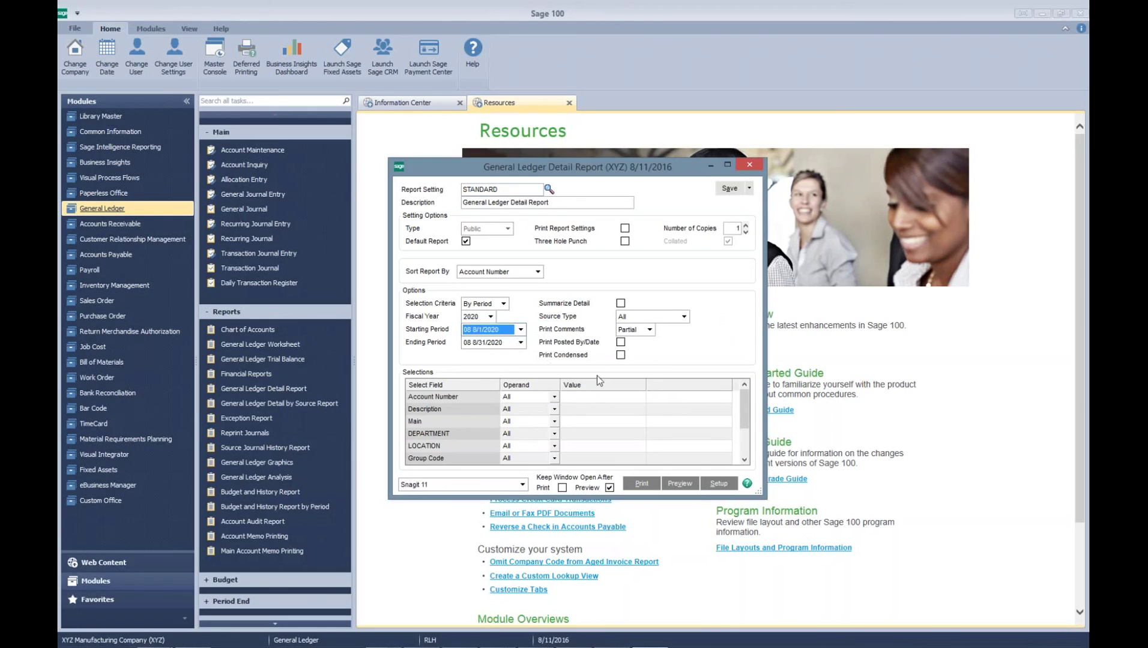
{"action": "left_click", "coordinate": [591, 397]}
{"action": "type", "text": "140"}
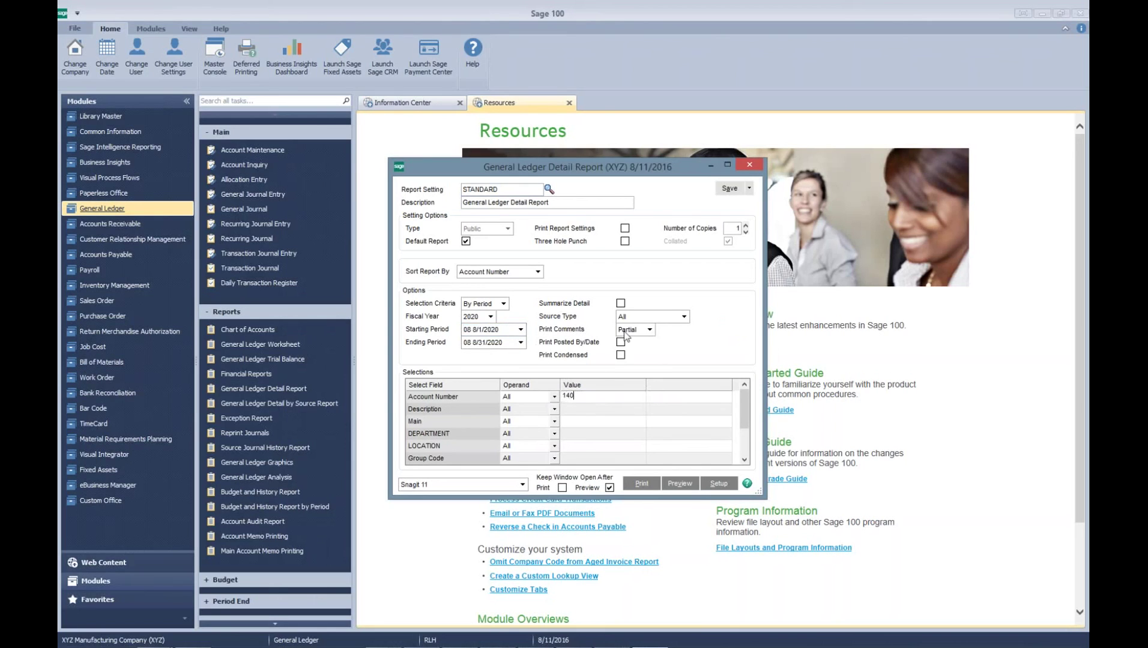
{"action": "key", "text": "Tab"}
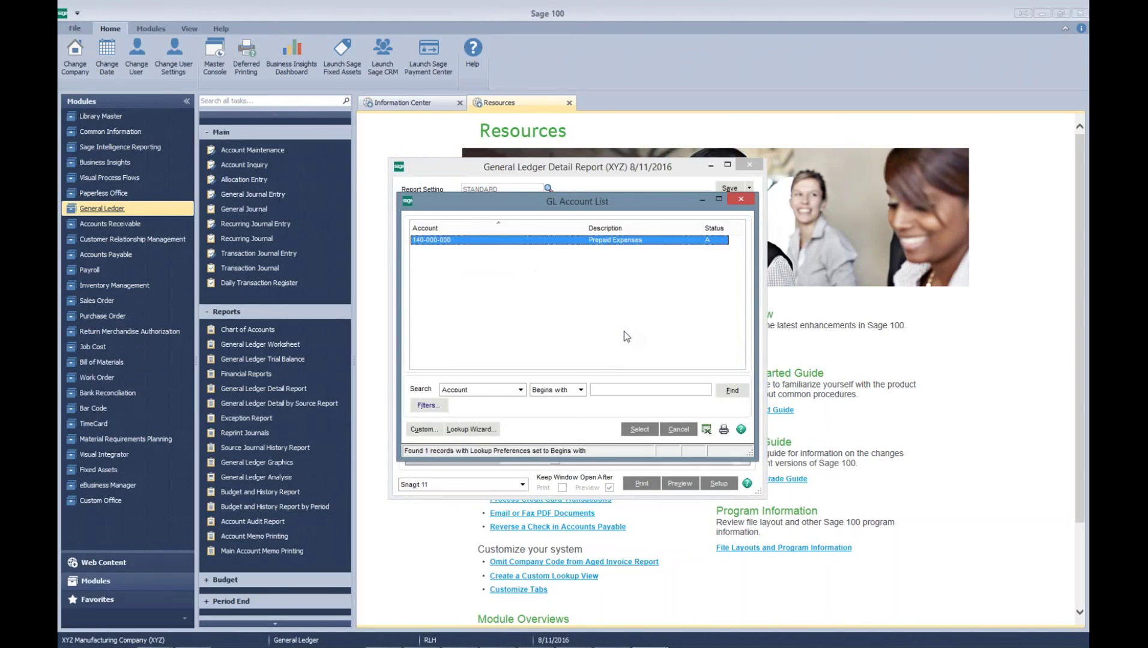
{"action": "key", "text": "Return"}
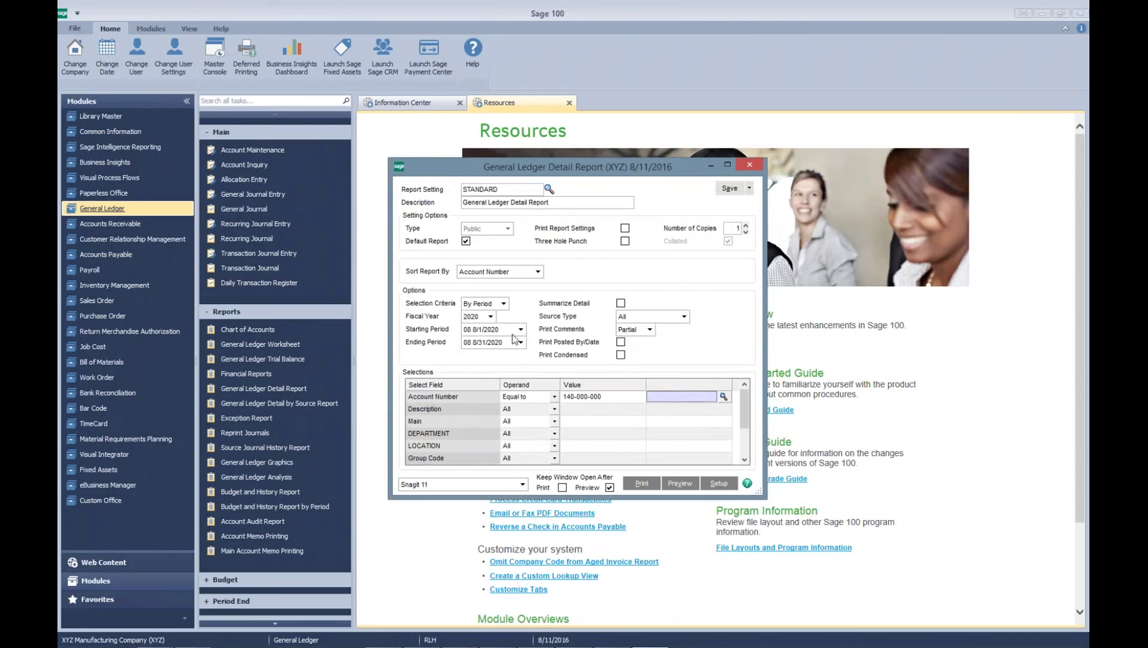
{"action": "left_click", "coordinate": [680, 485]}
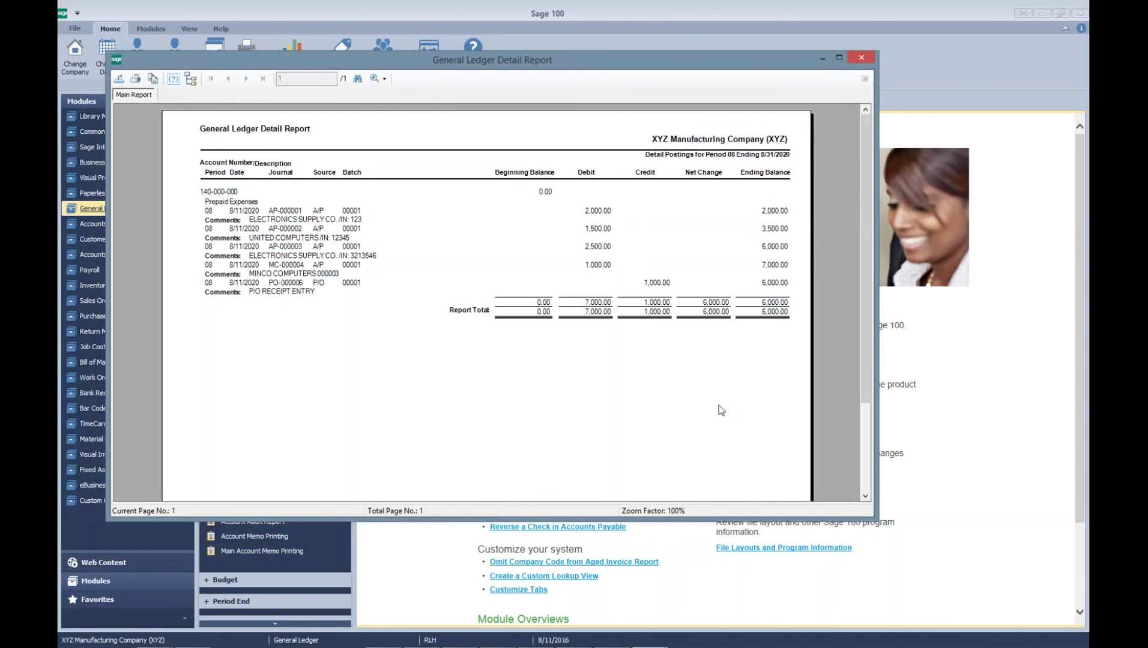
{"action": "left_click", "coordinate": [599, 270]}
{"action": "left_click", "coordinate": [868, 55]}
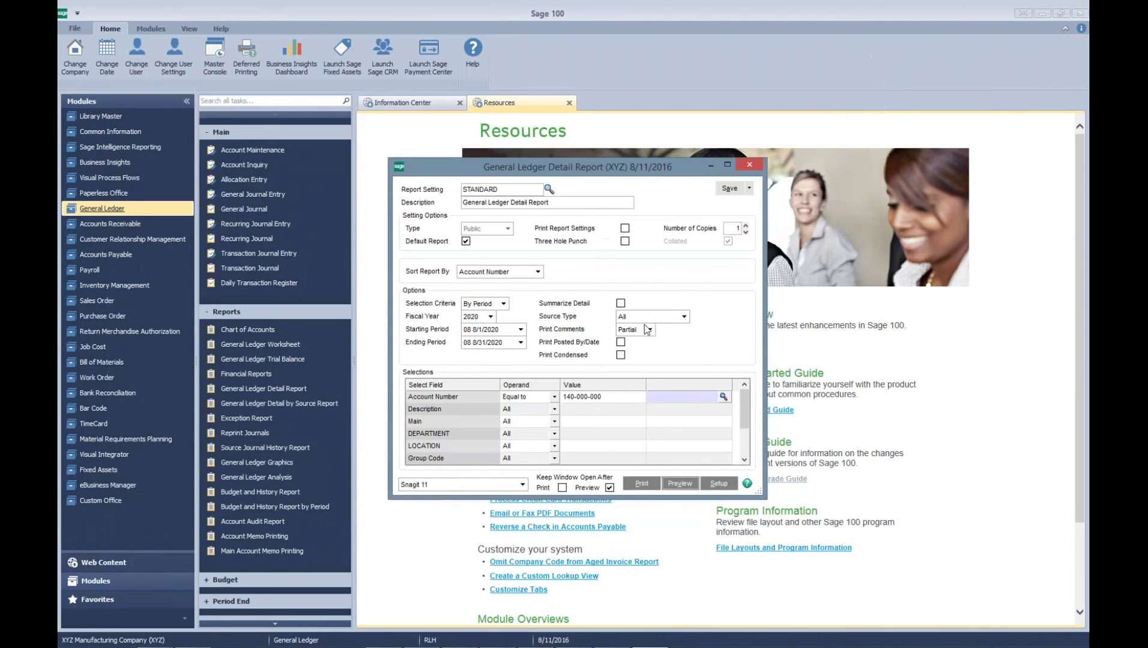